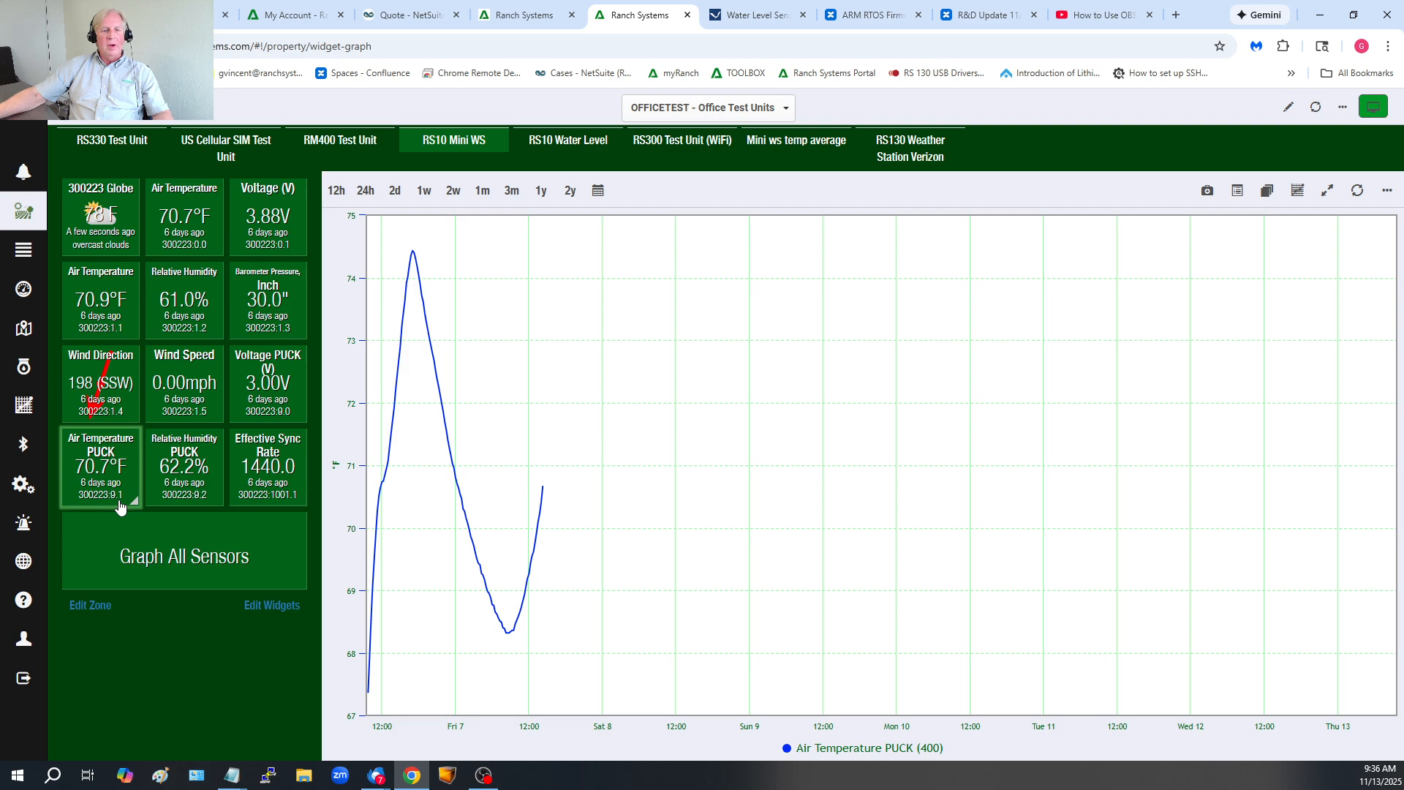
Step: Create a new rule in Rules and alerts and name it Frost Alert
mouse_move(488, 594)
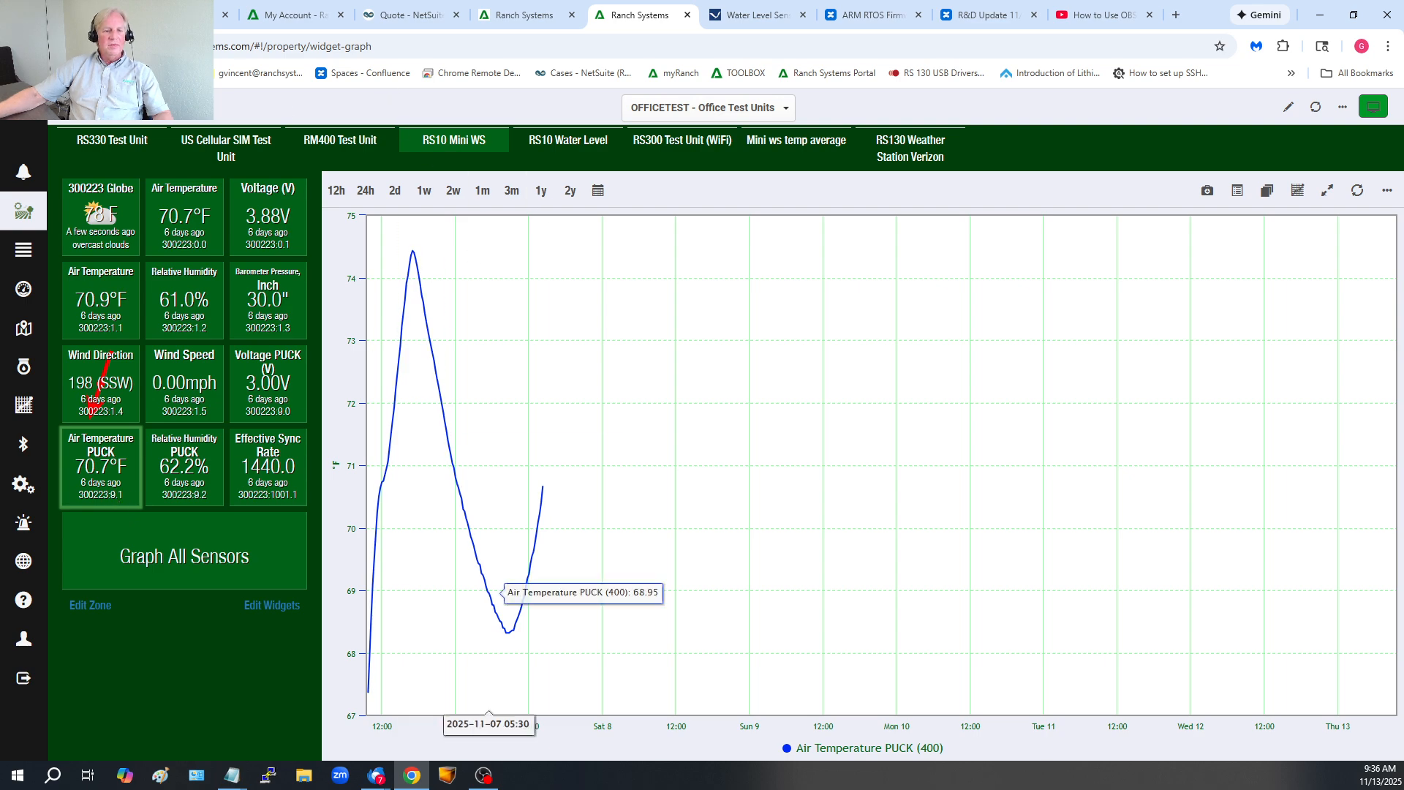
left_click(24, 525)
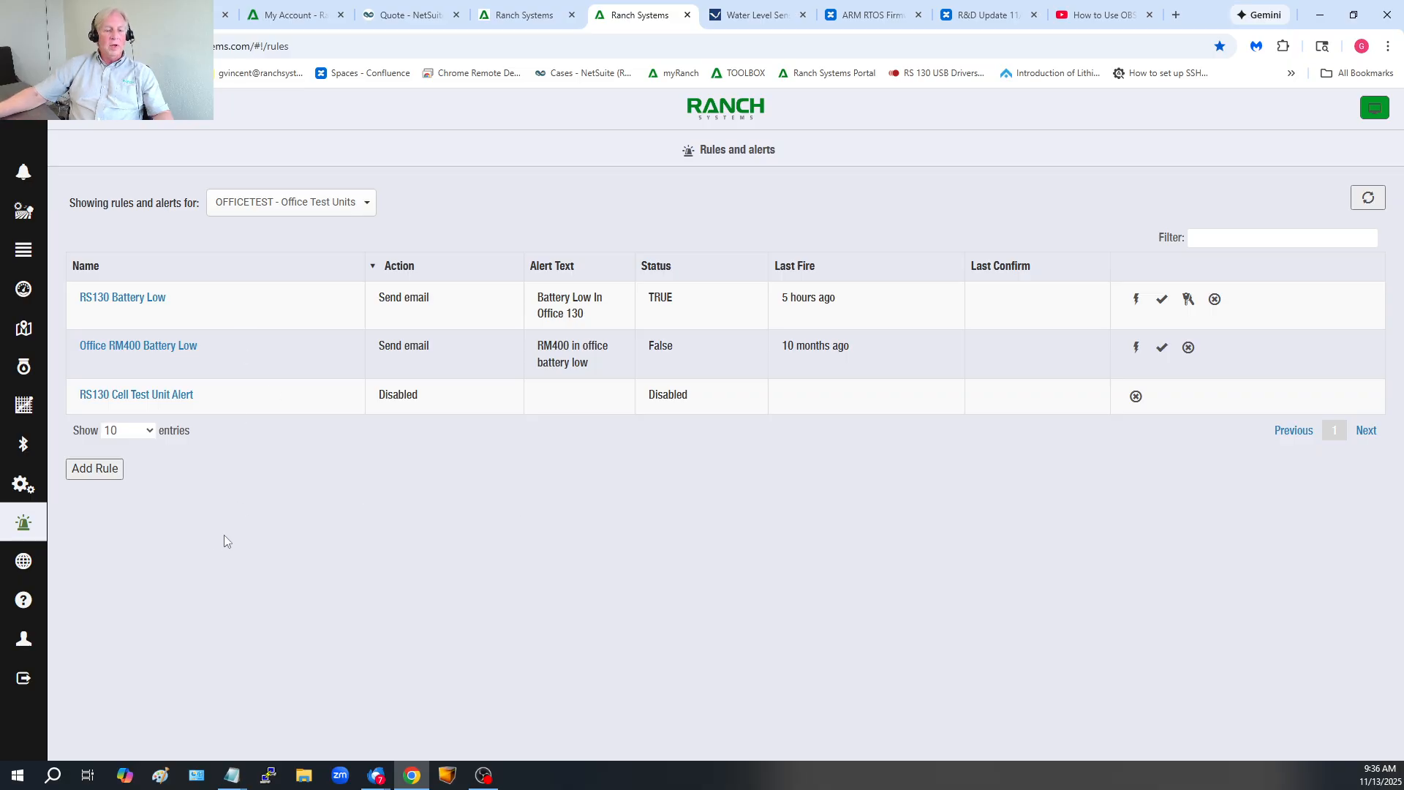
left_click(99, 472)
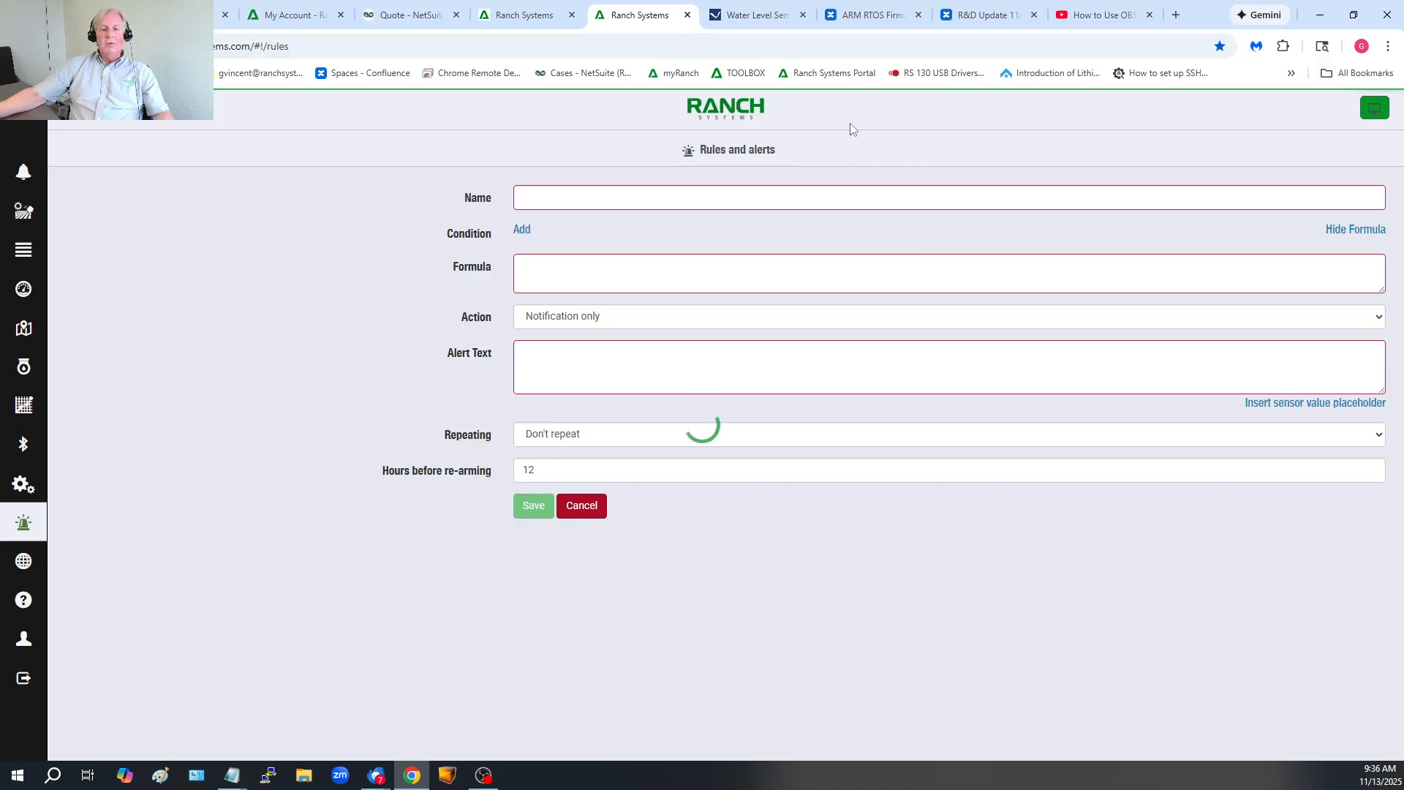
left_click(642, 201)
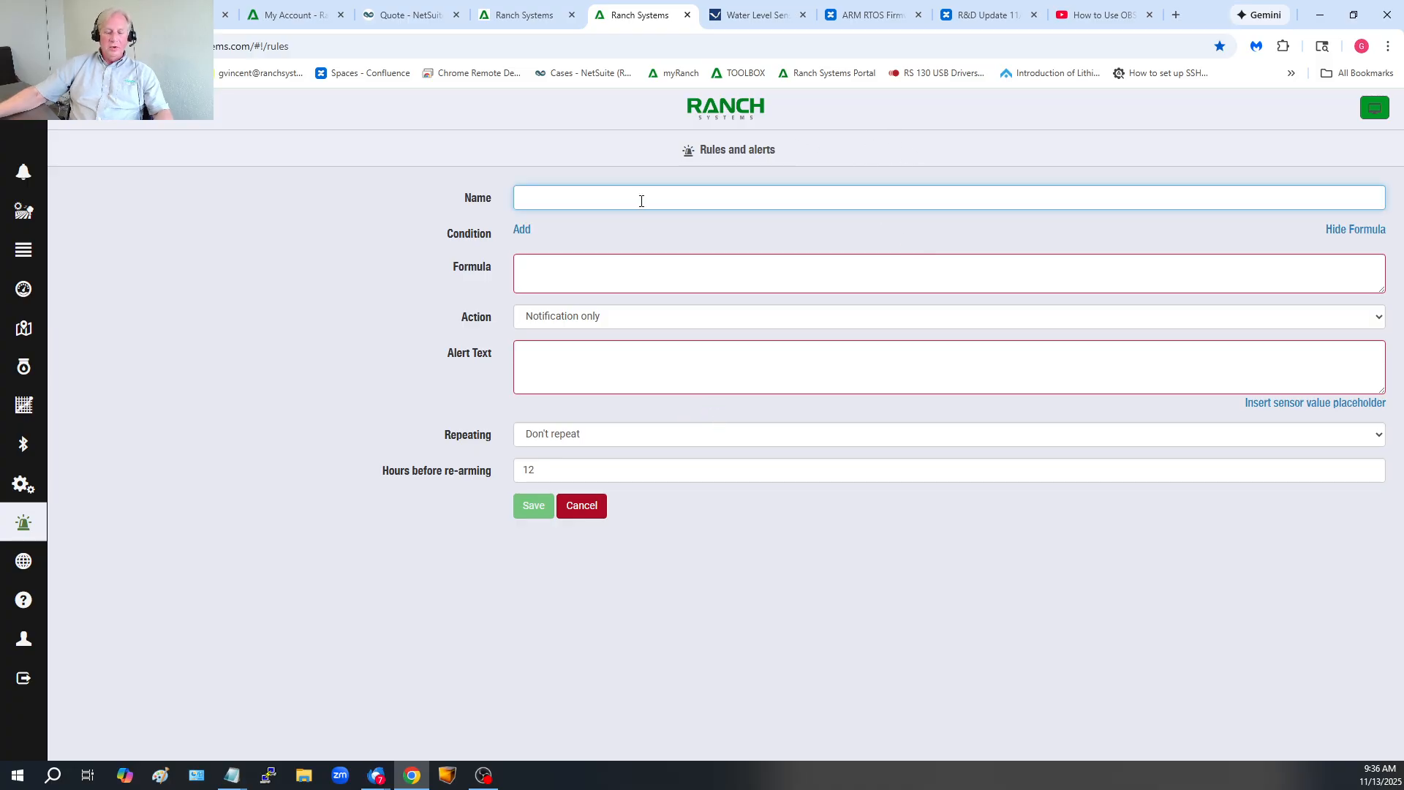
type("Frost Alert")
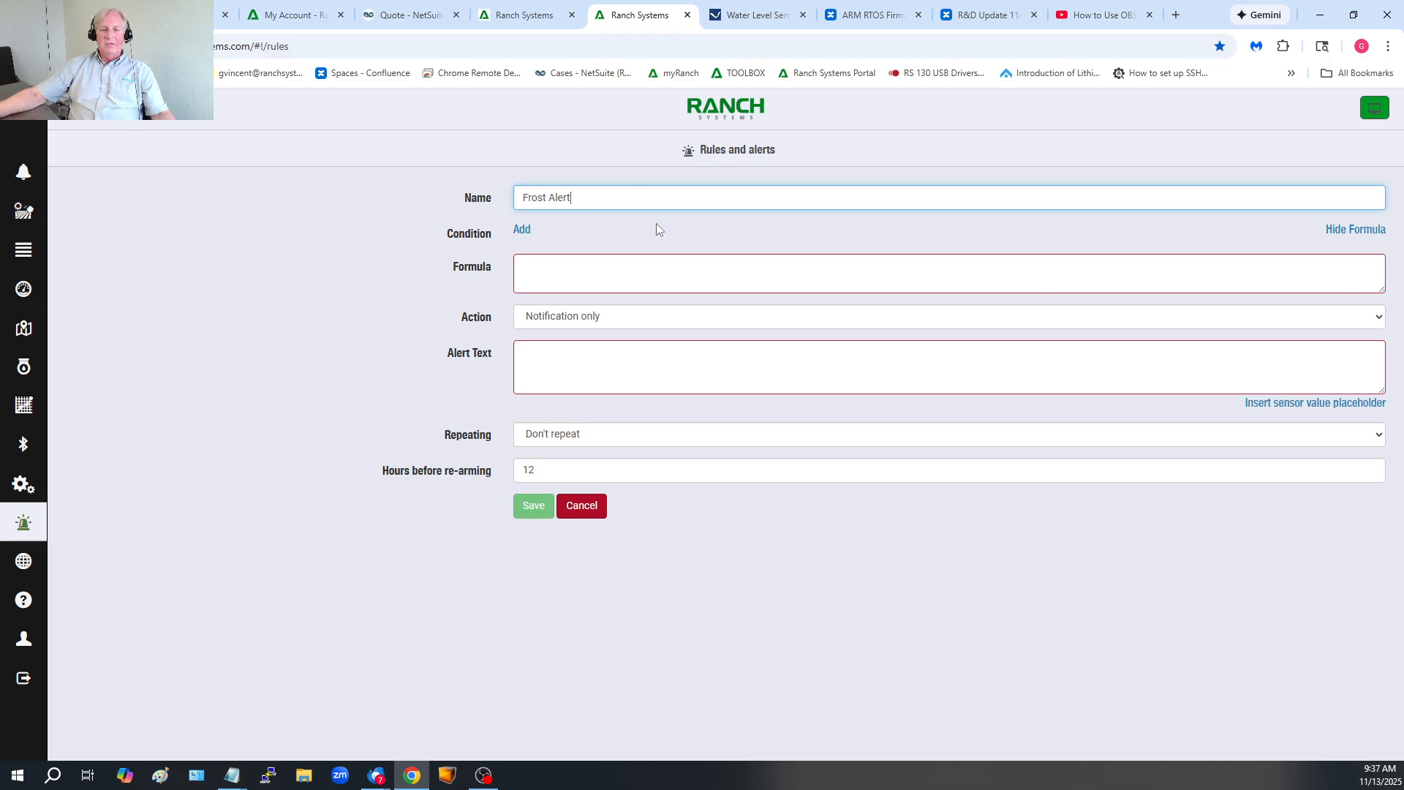
Step: Start a new condition using the most recent value of sensor 300223:9.1 Air Temperature PUCK
left_click(520, 231)
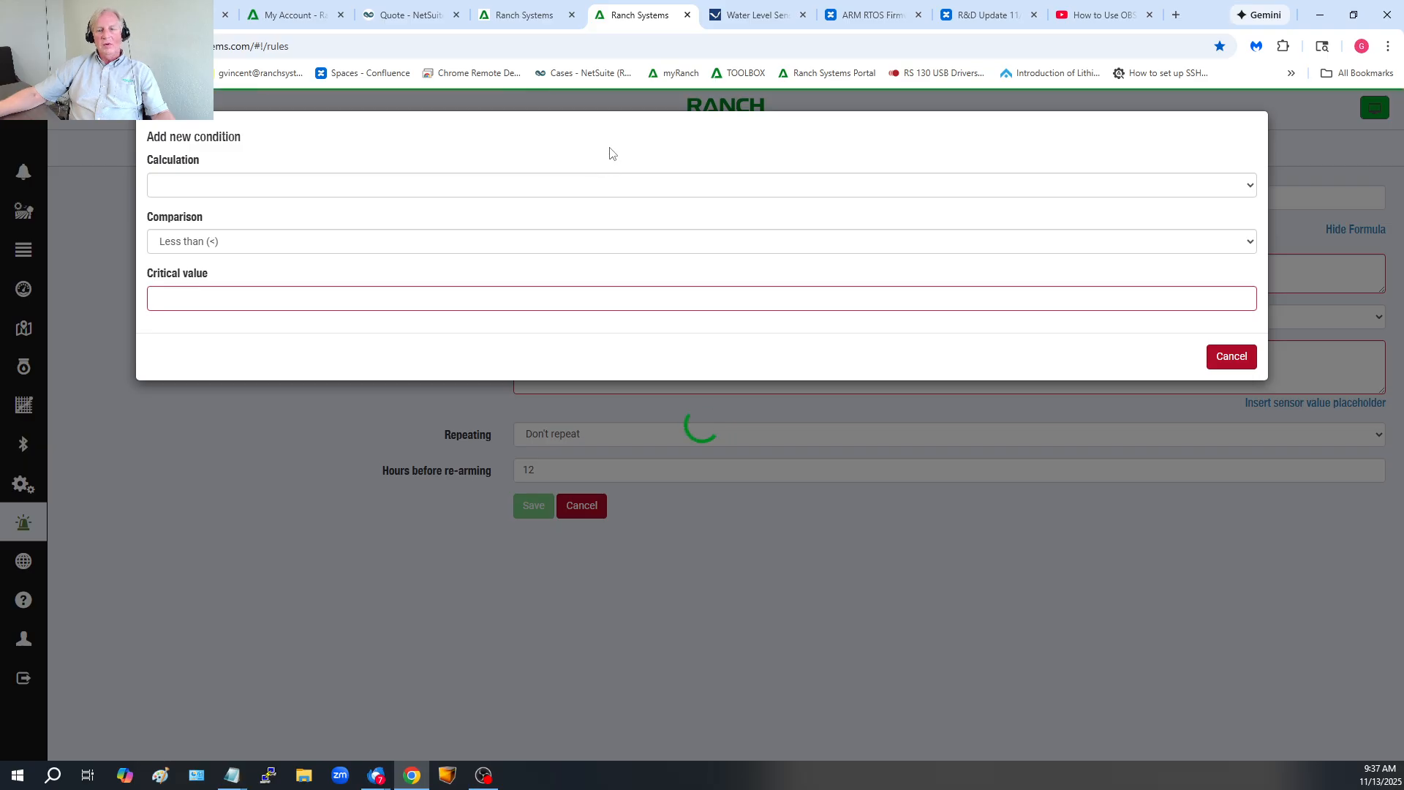
left_click(490, 188)
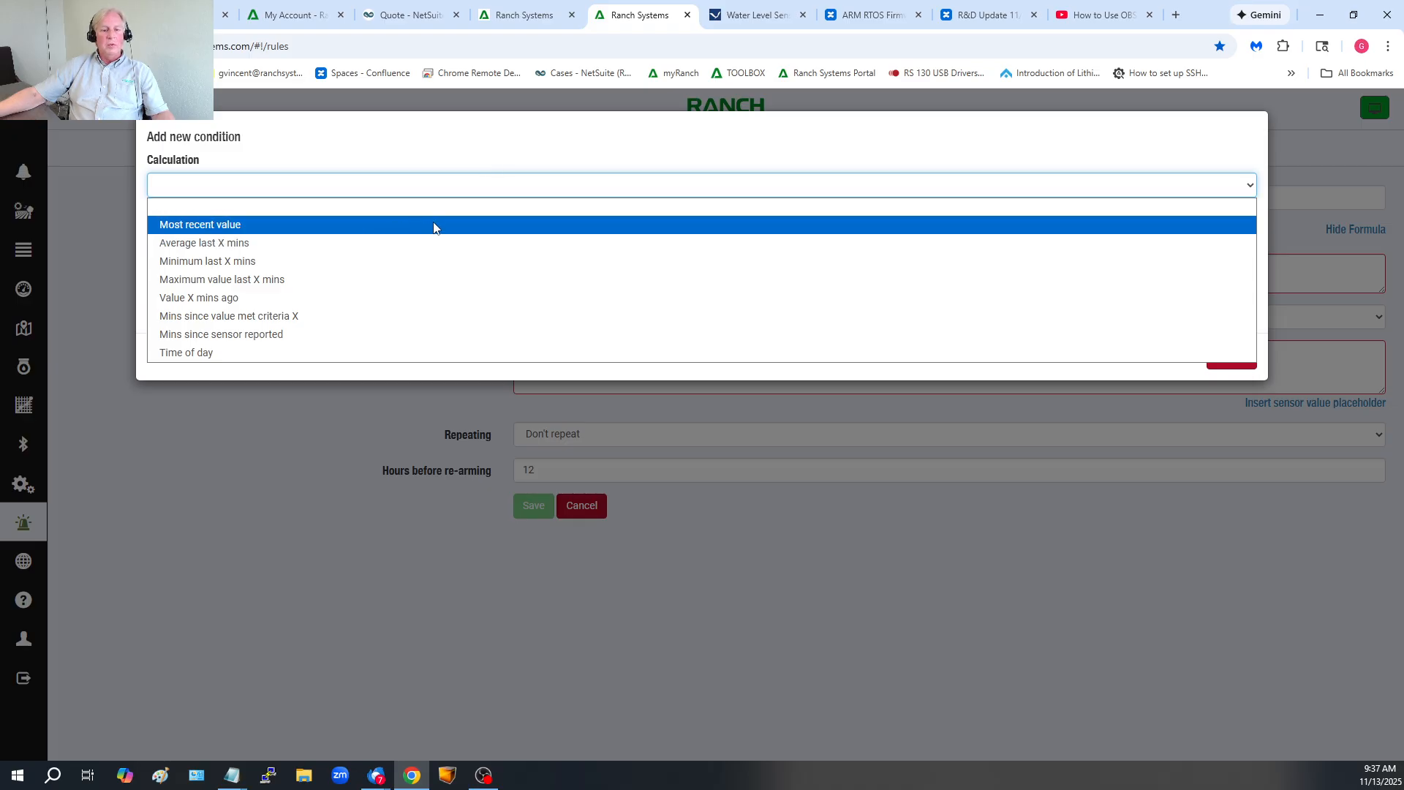
left_click(434, 223)
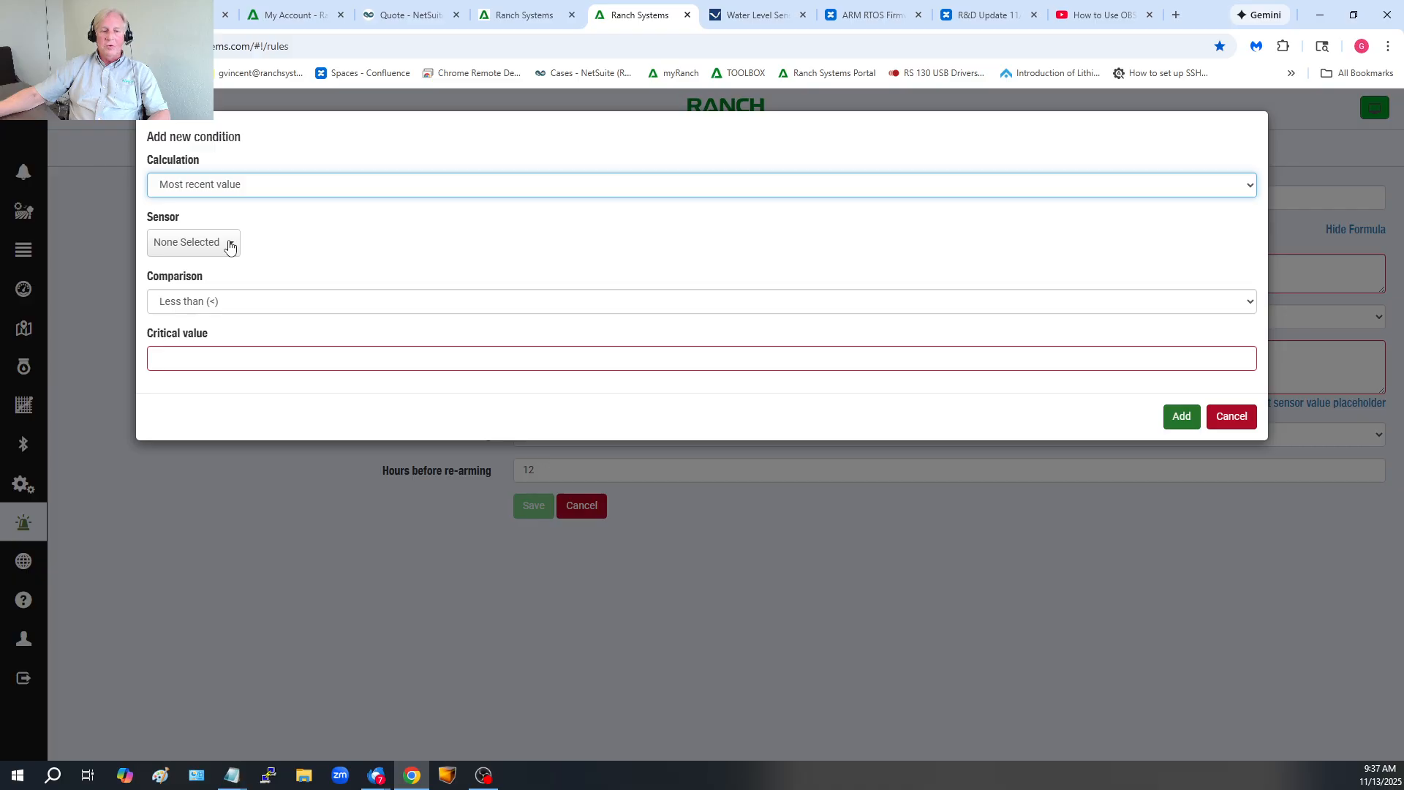
left_click(229, 246)
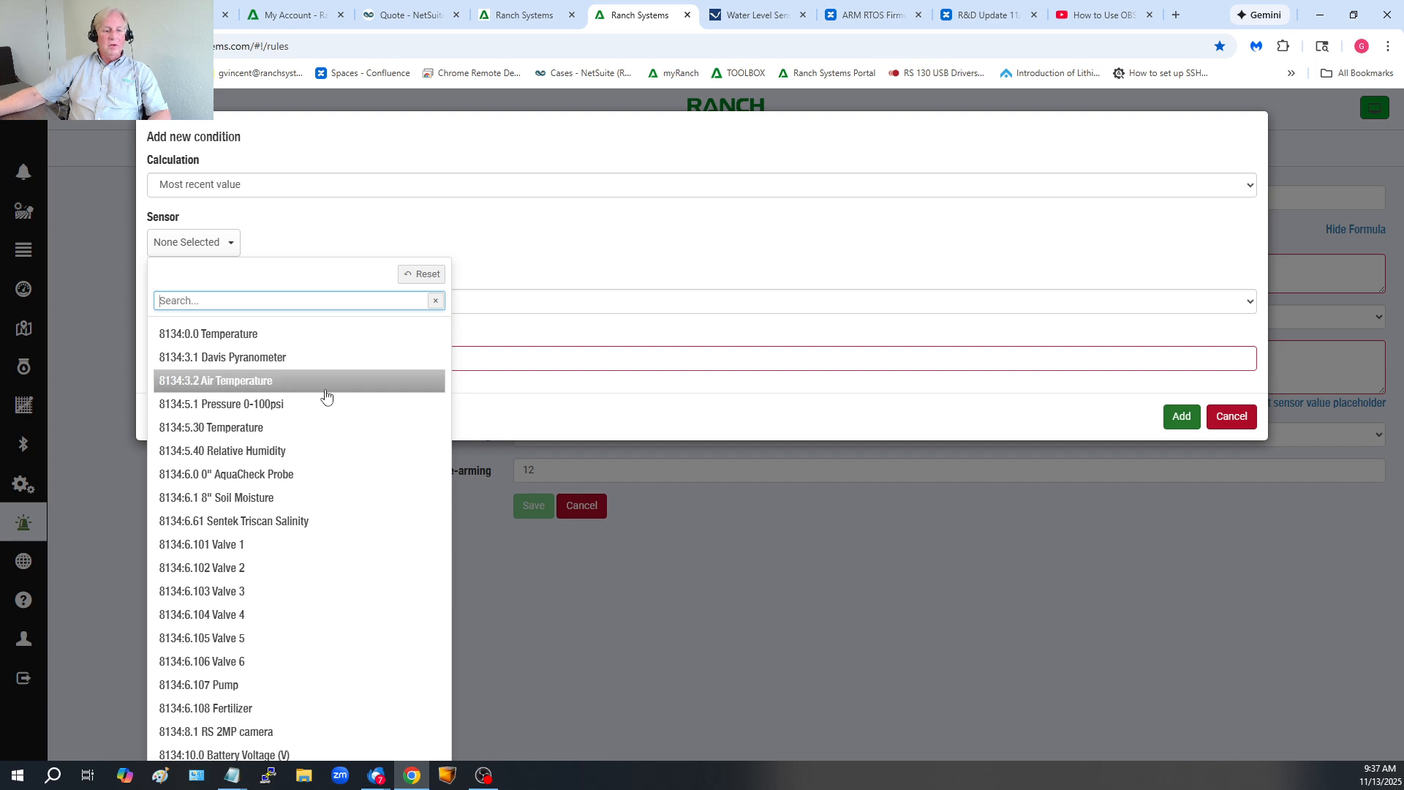
scroll(322, 398, "down", 3)
scroll(322, 398, "down", 15)
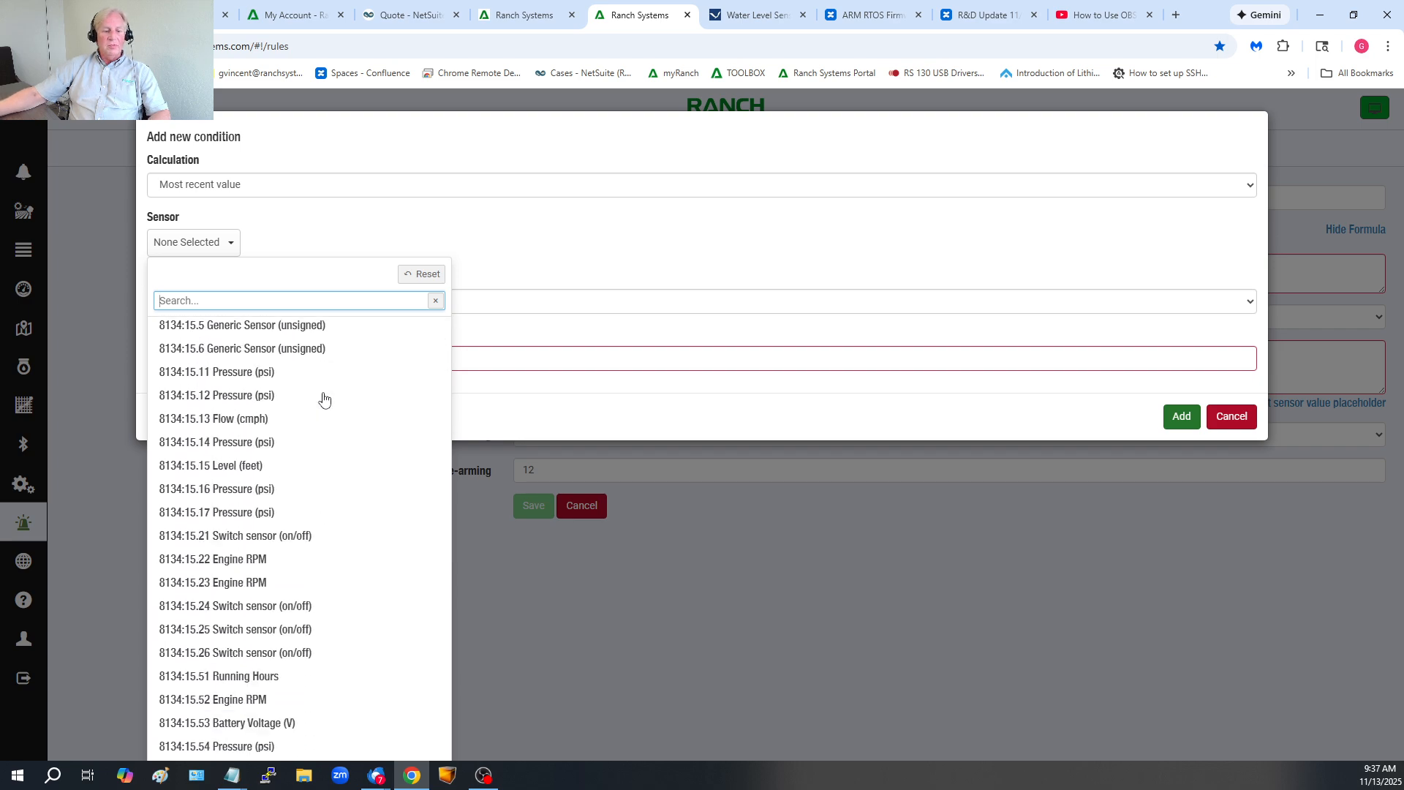
scroll(320, 401, "down", 20)
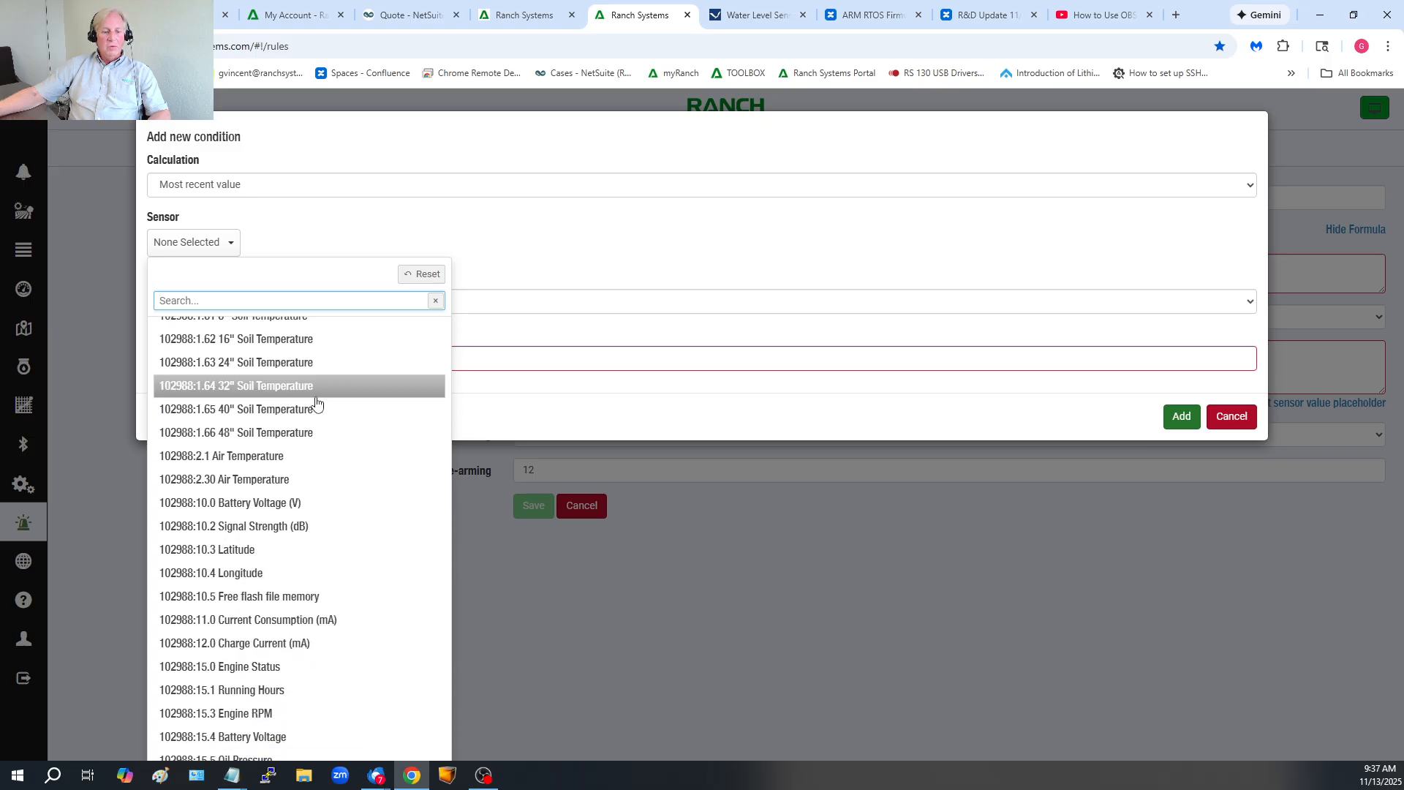
scroll(316, 402, "down", 20)
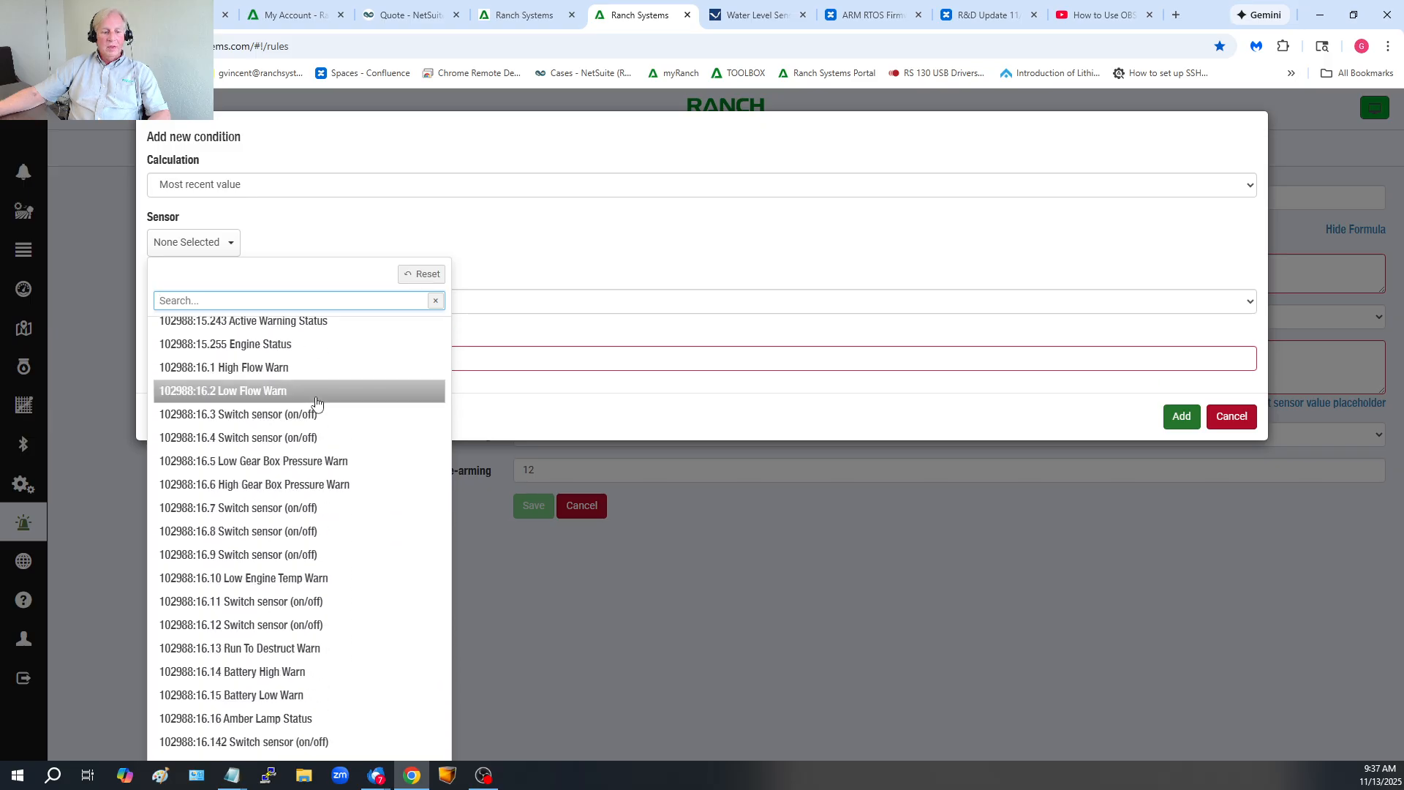
scroll(322, 401, "down", 4)
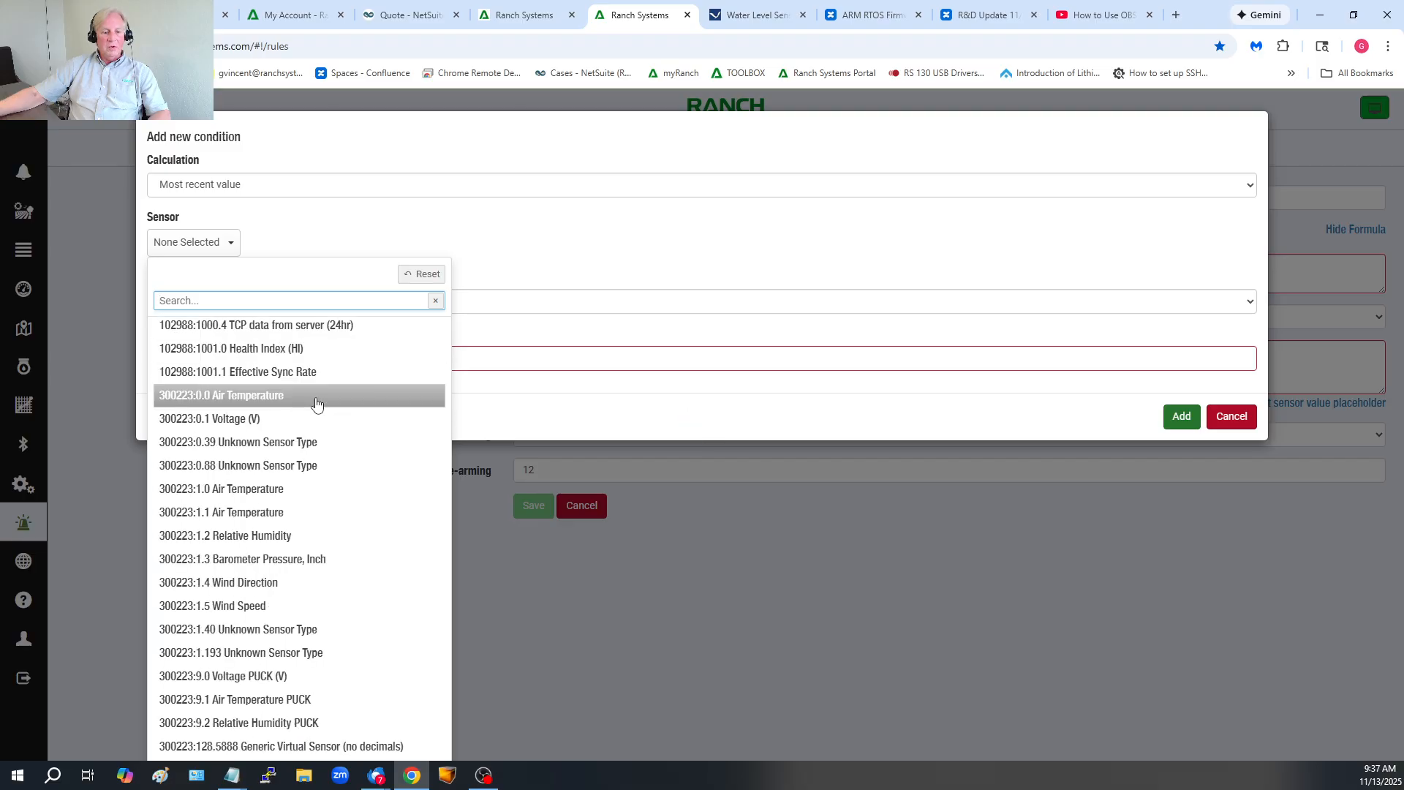
scroll(329, 399, "down", 1)
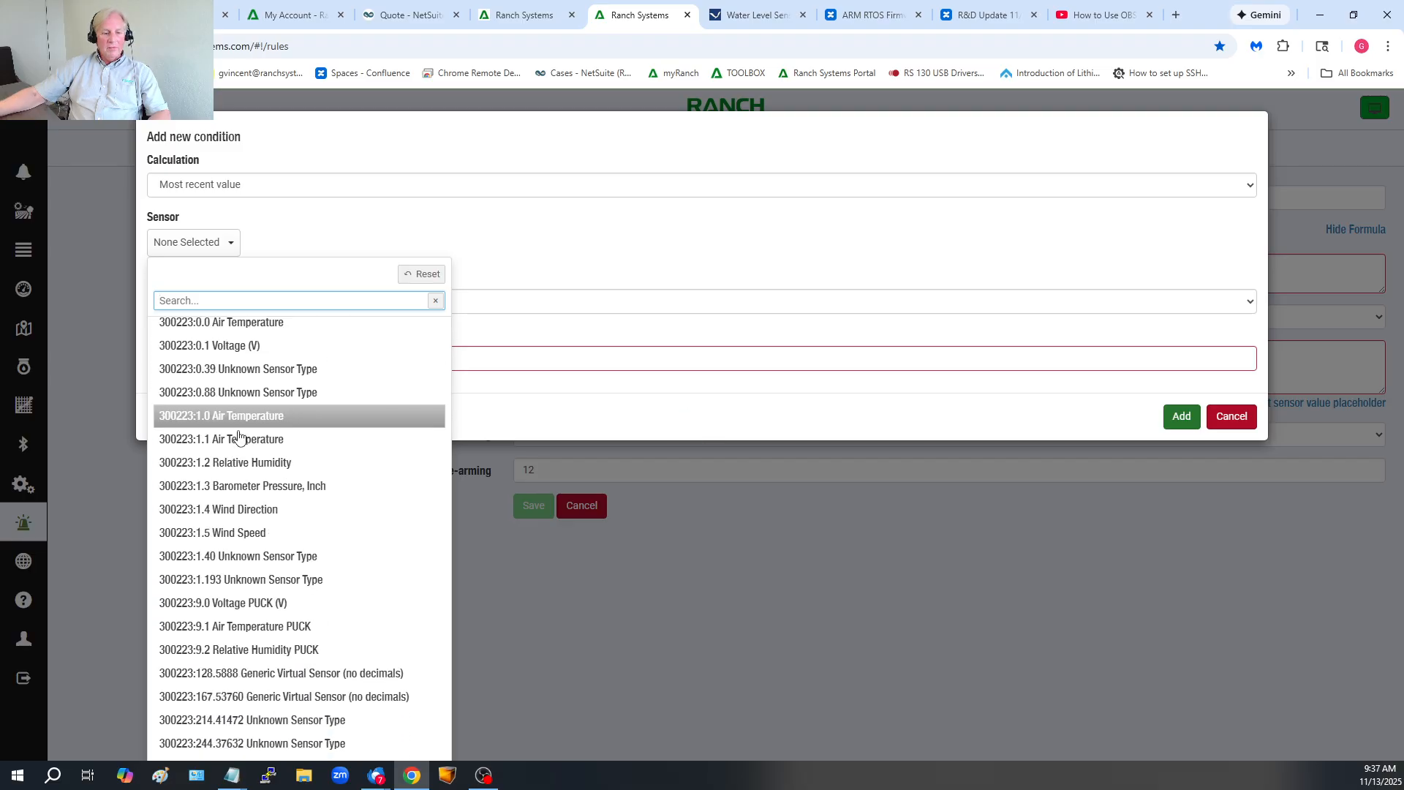
scroll(319, 415, "down", 1)
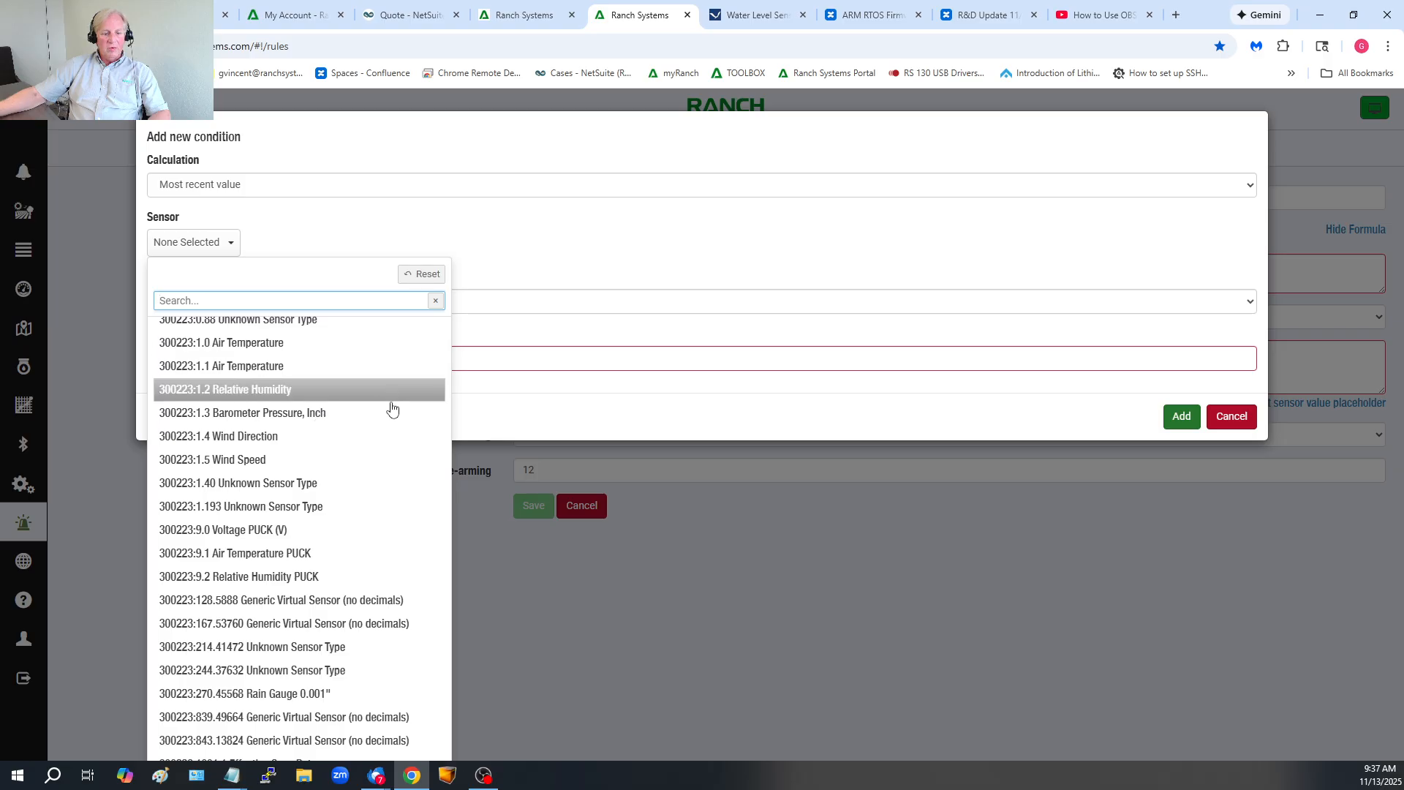
left_click(242, 554)
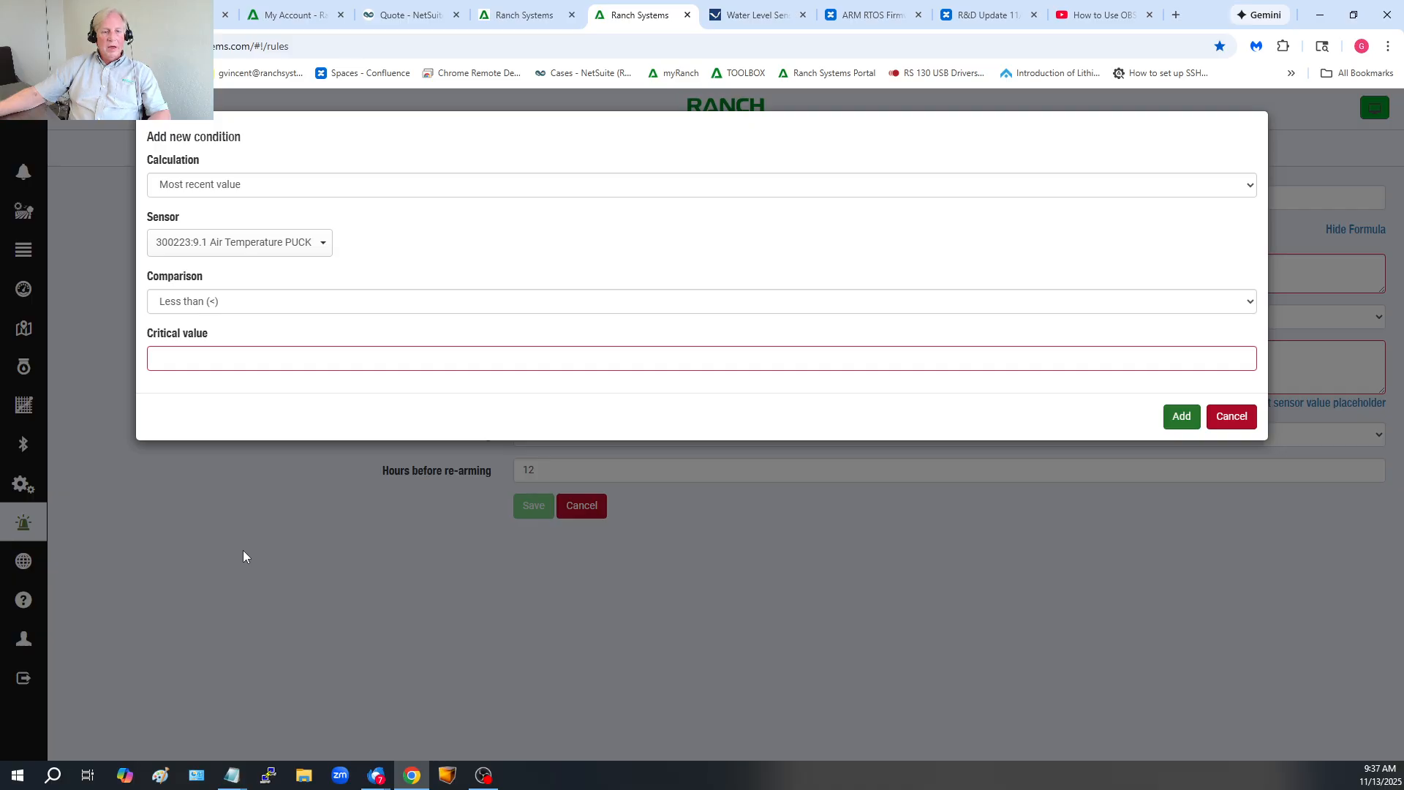
Step: Set the comparison to Less than or equal (<=) with critical value 35 and add the condition to the rule
left_click(421, 307)
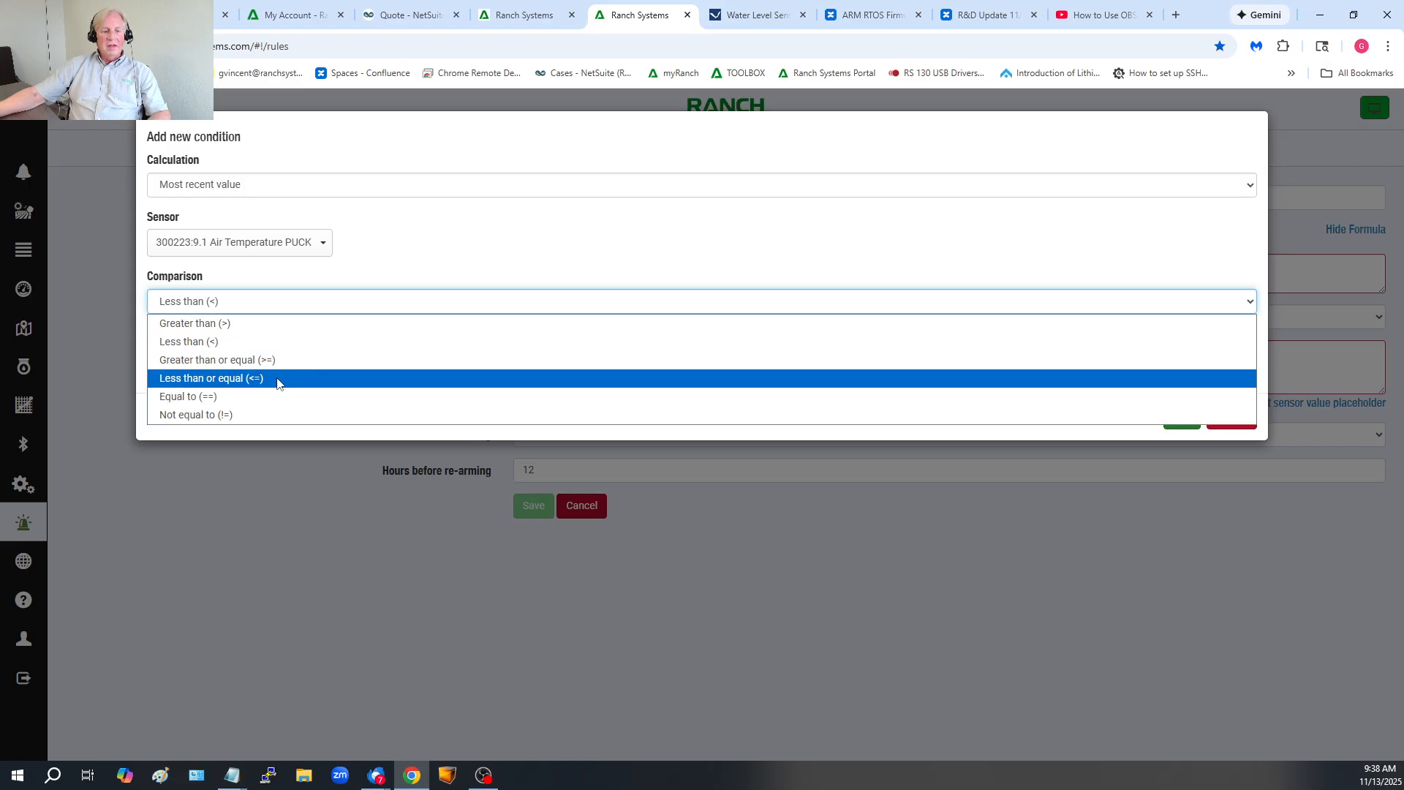
left_click(355, 380)
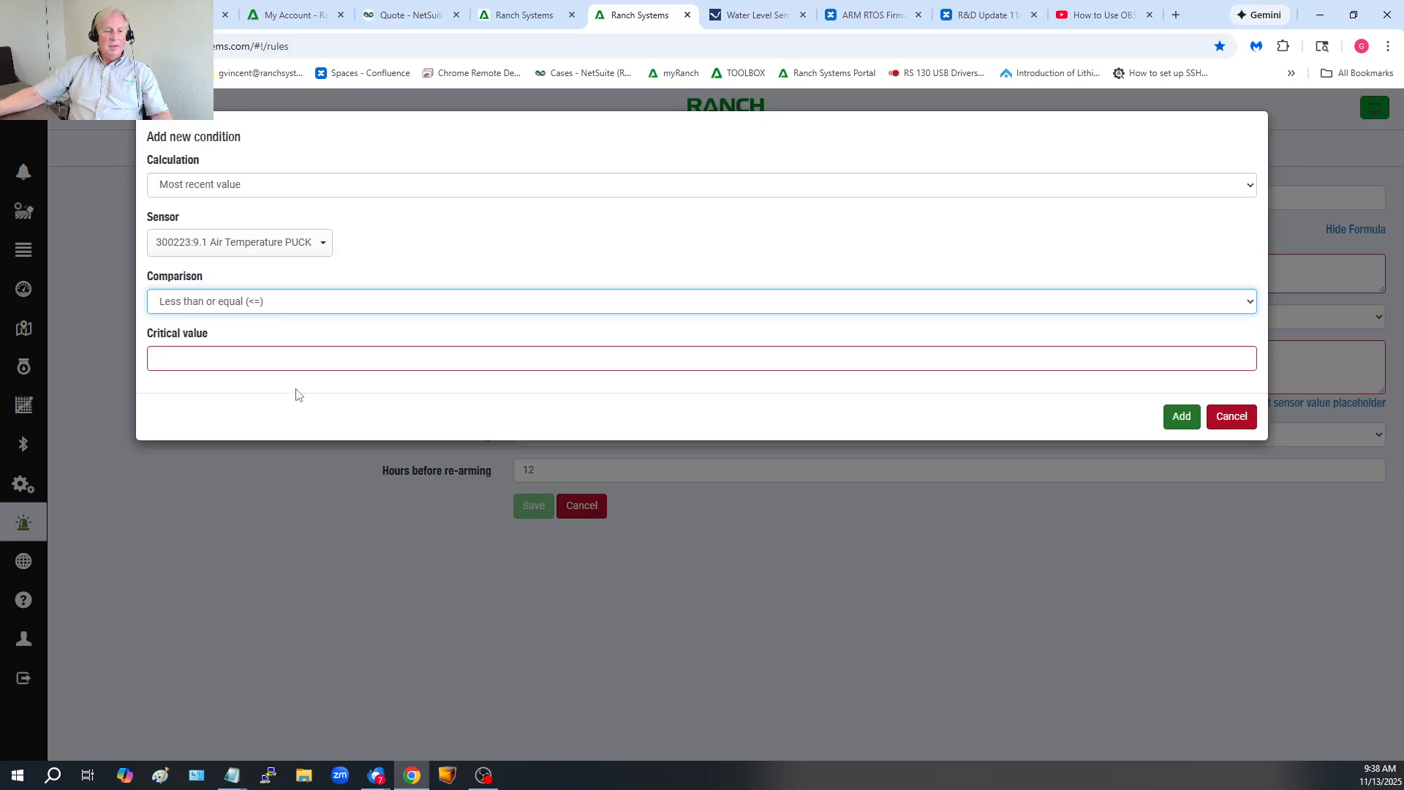
left_click(248, 361)
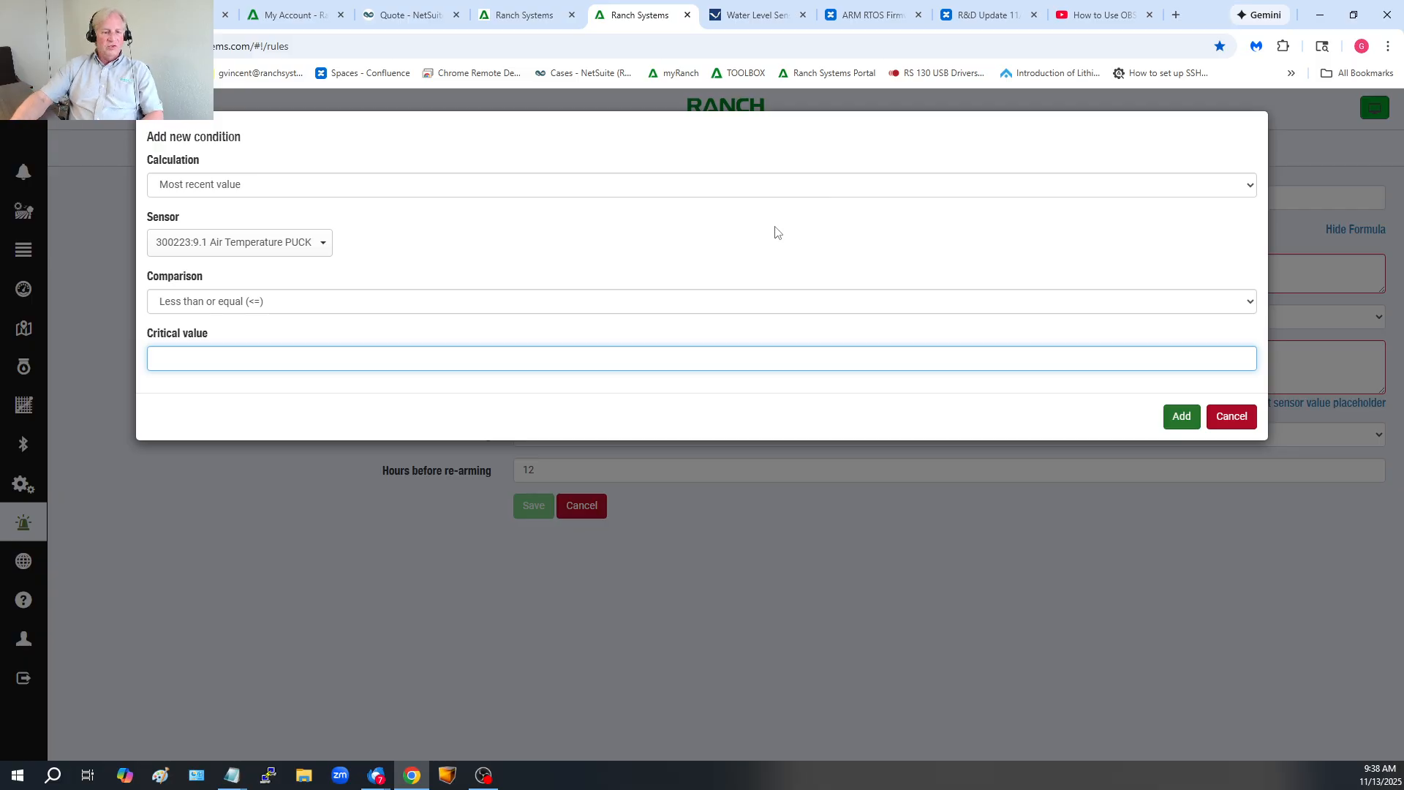
type("35")
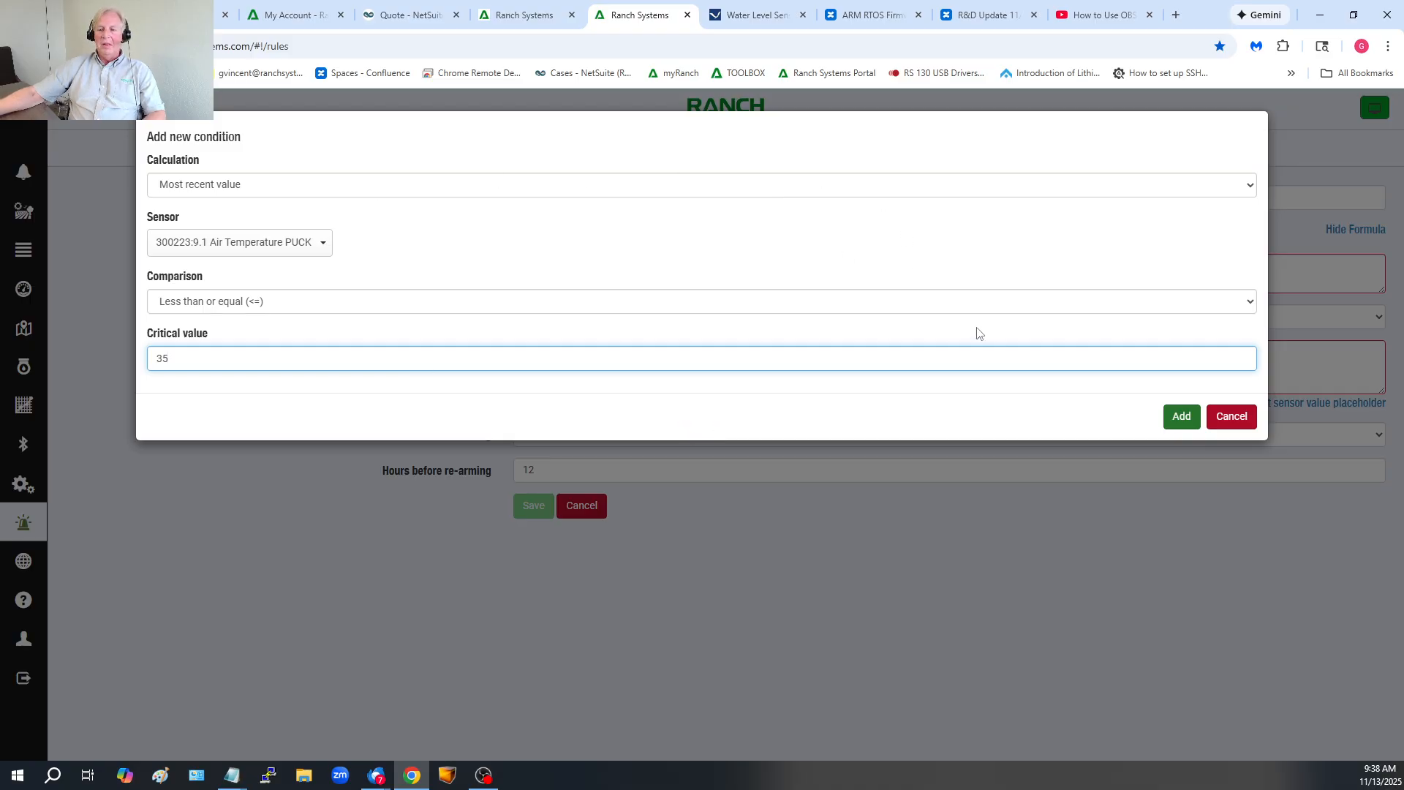
left_click(1181, 416)
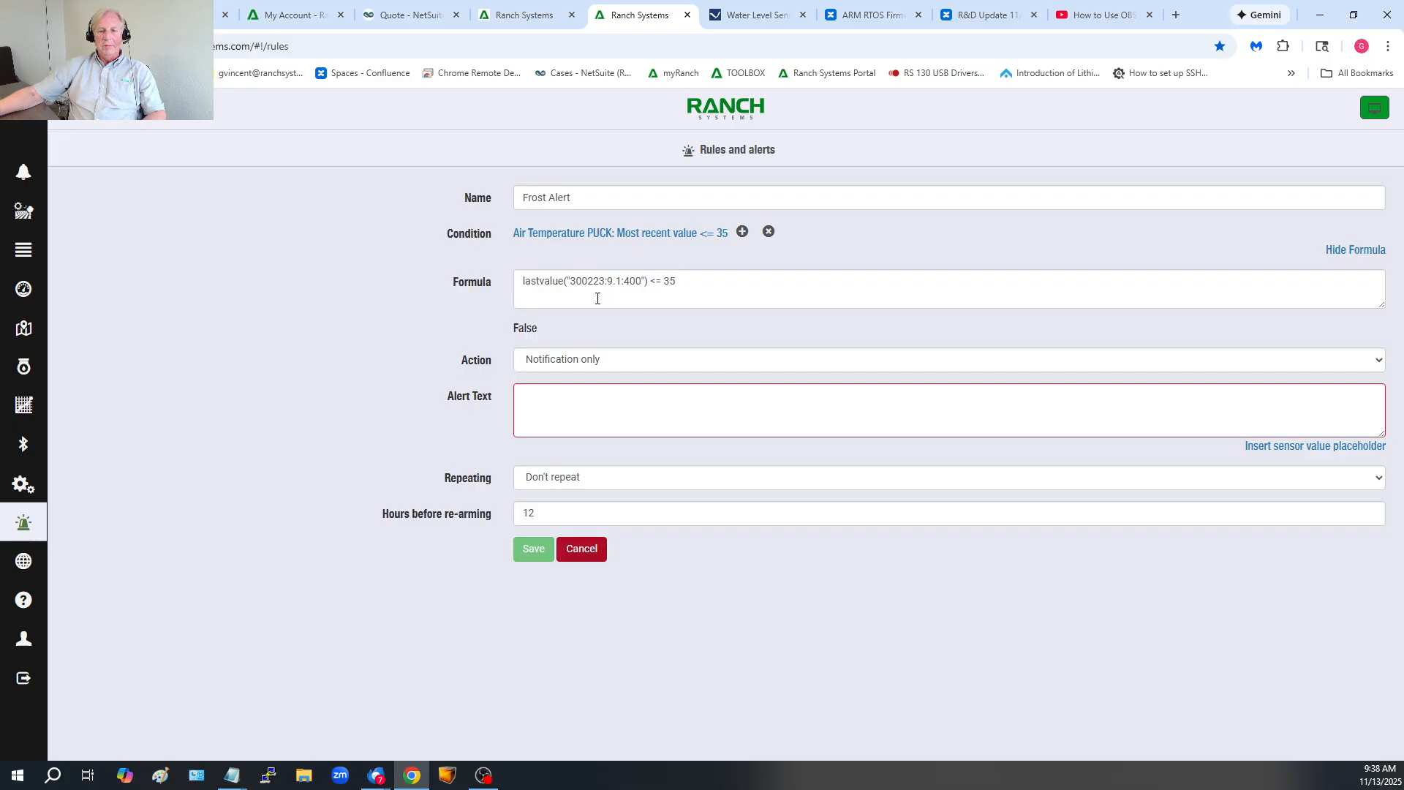
Step: Set the rule's action to Send text message and add the second listed property user's cell3 SMS number as an alert recipient
left_click(684, 367)
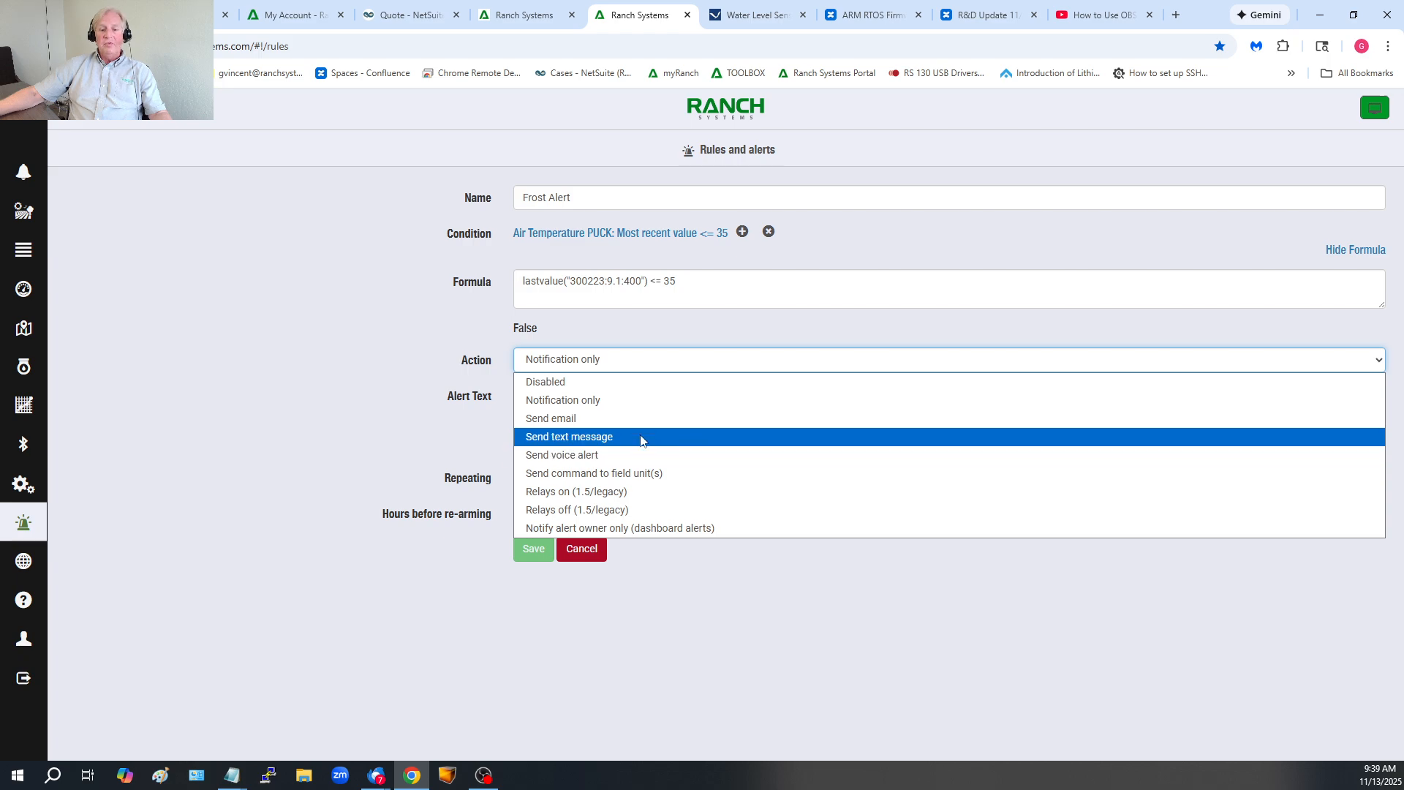
left_click(680, 436)
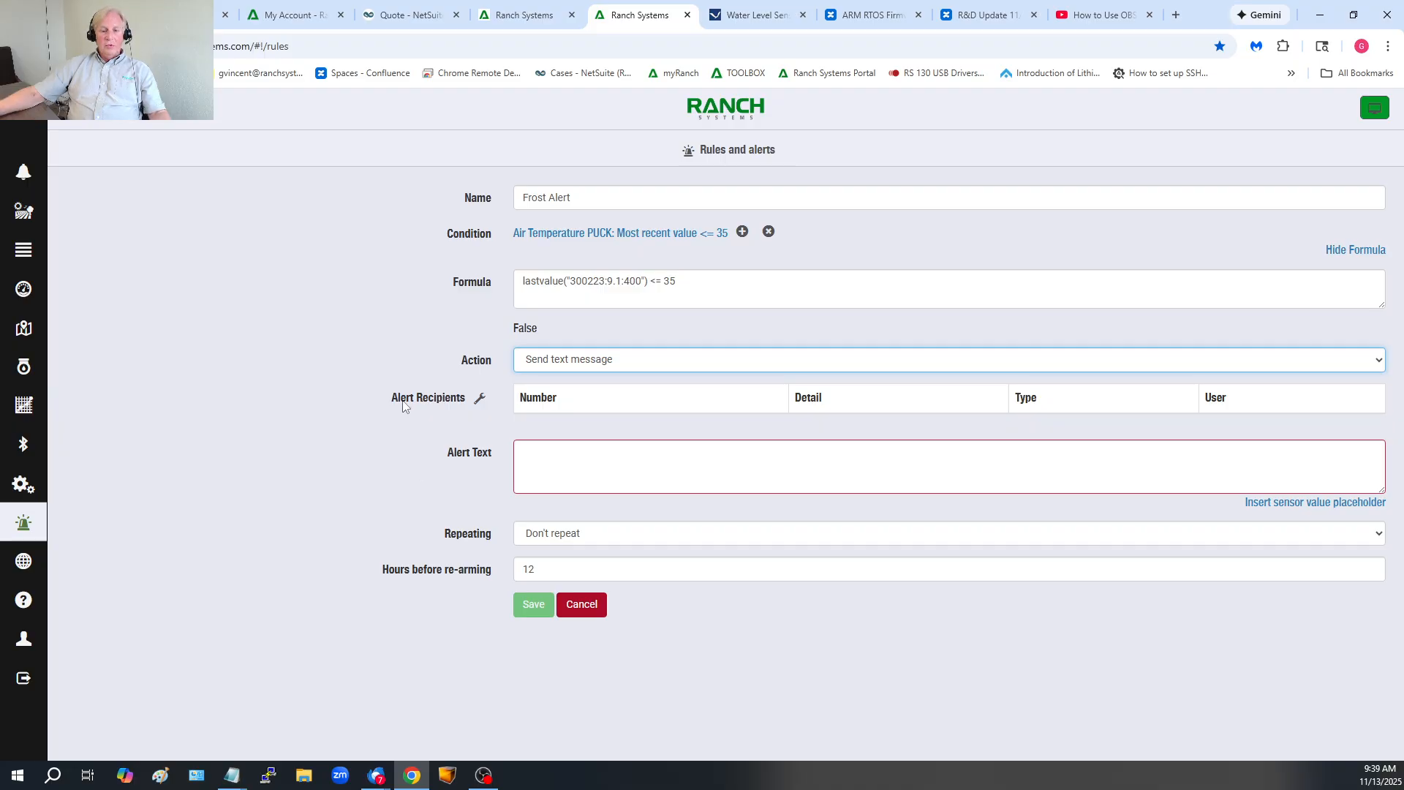
left_click(480, 399)
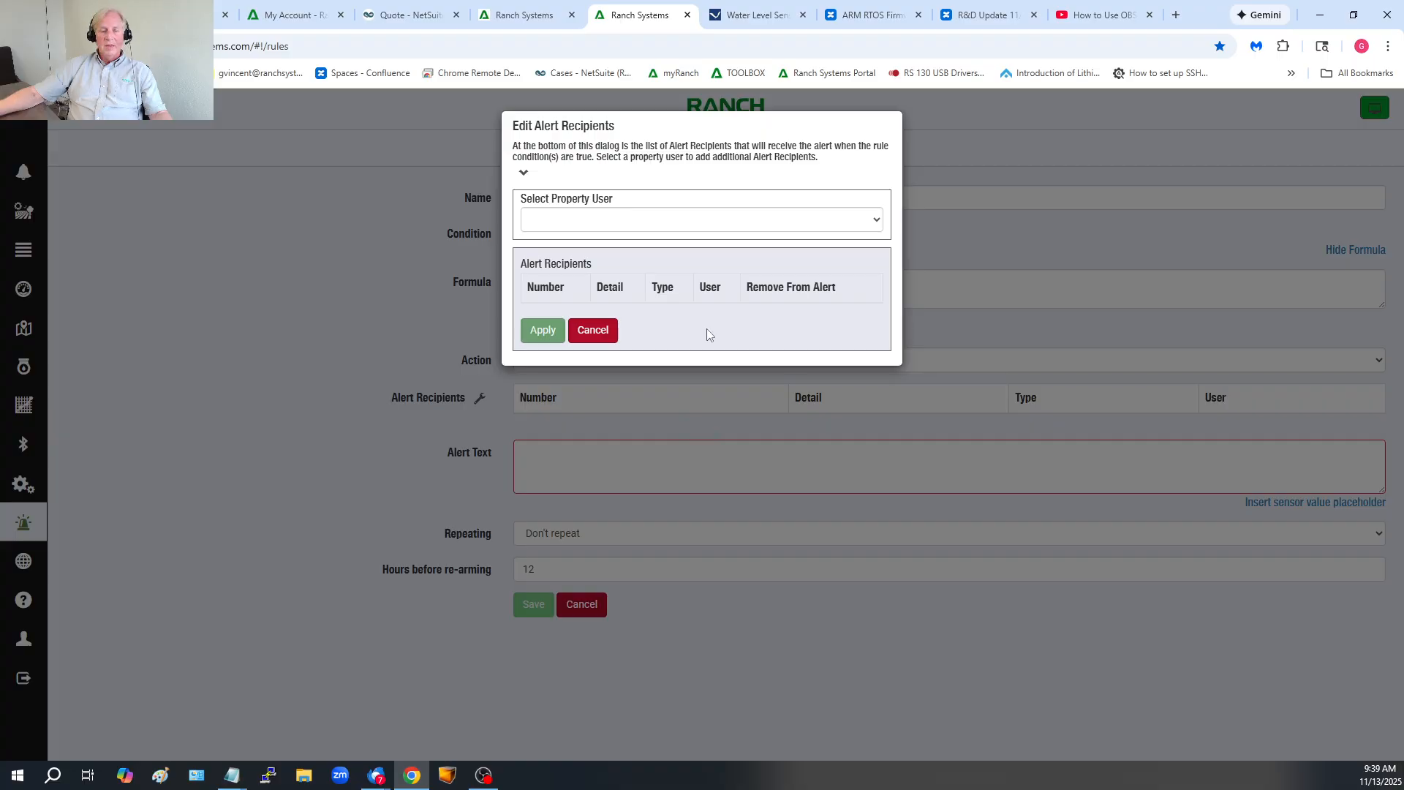
left_click(812, 227)
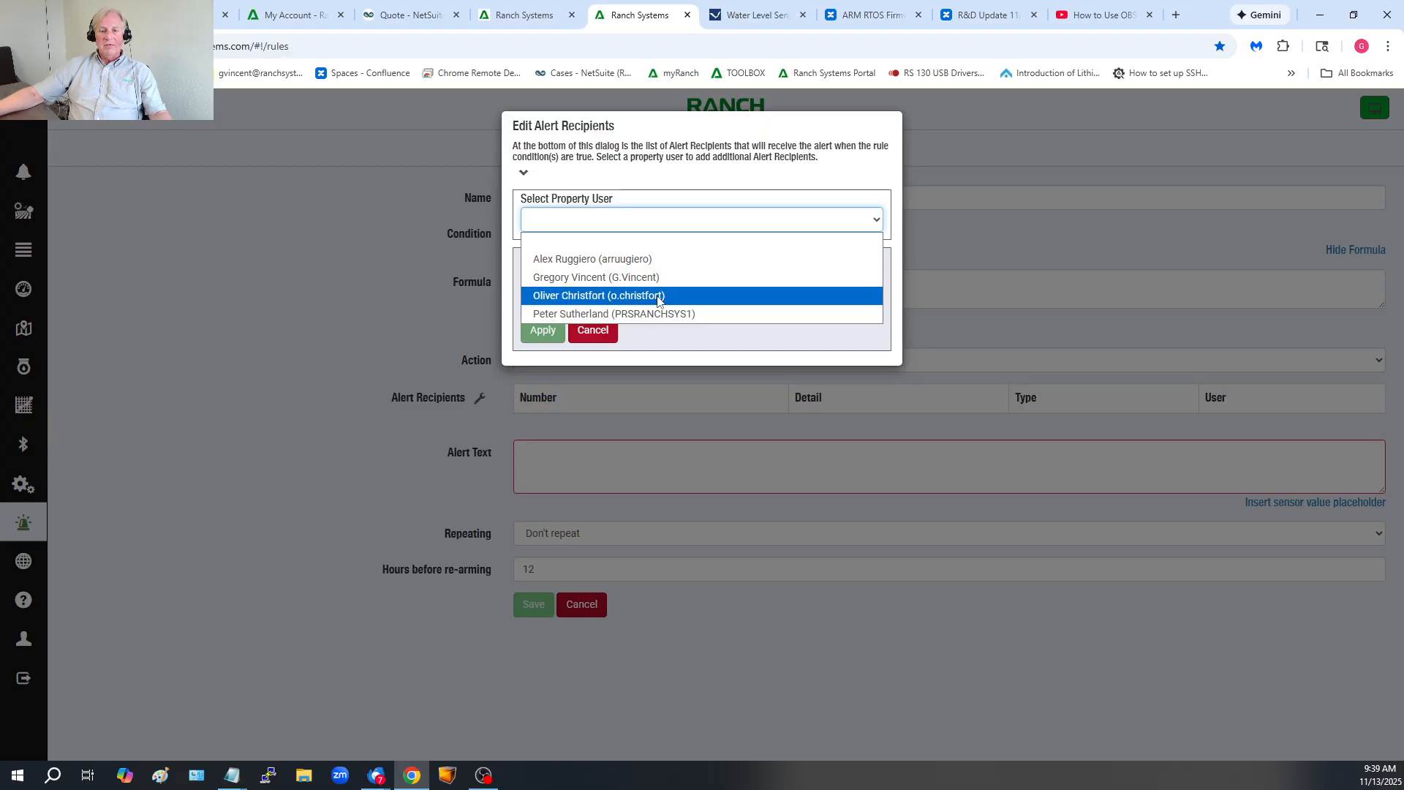
left_click(628, 277)
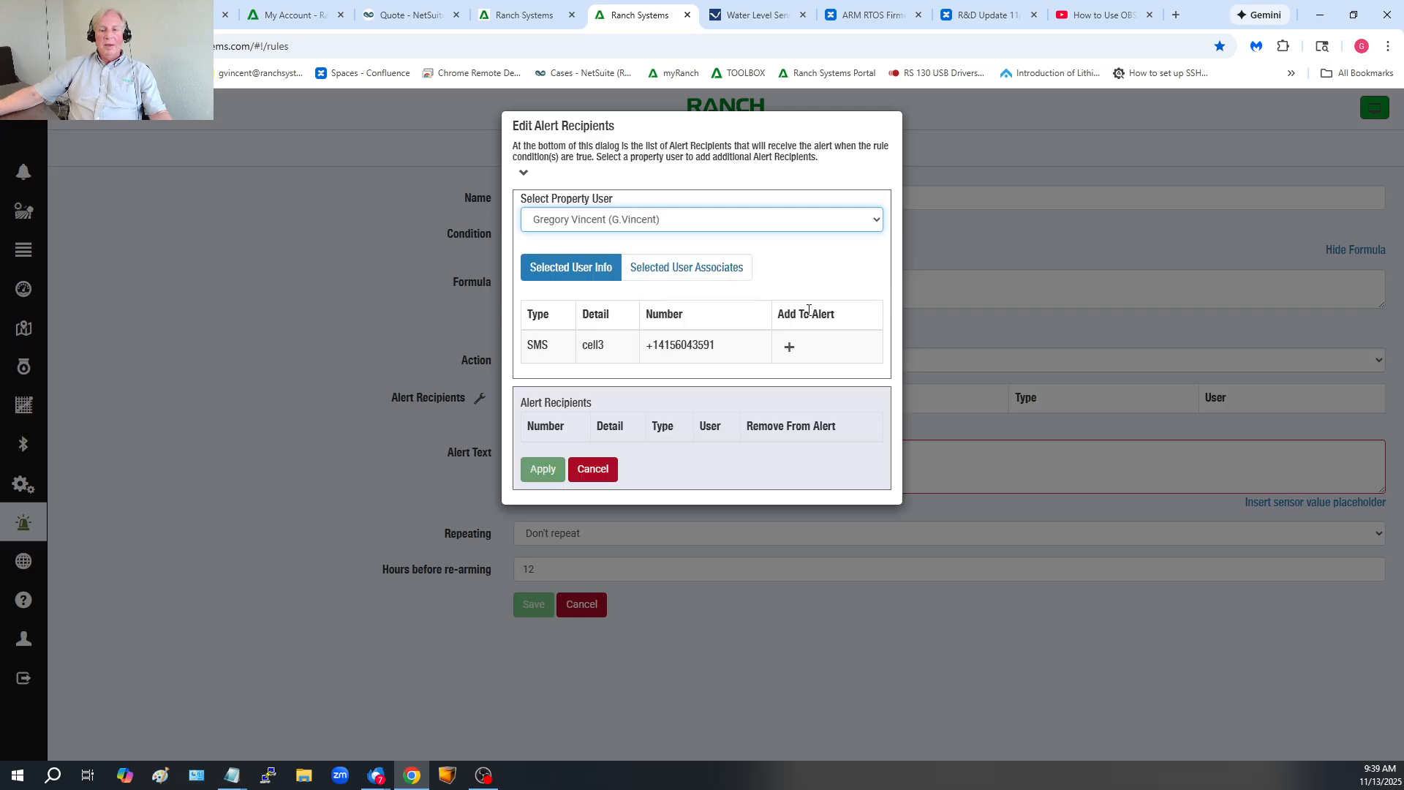
left_click(823, 357)
left_click(789, 348)
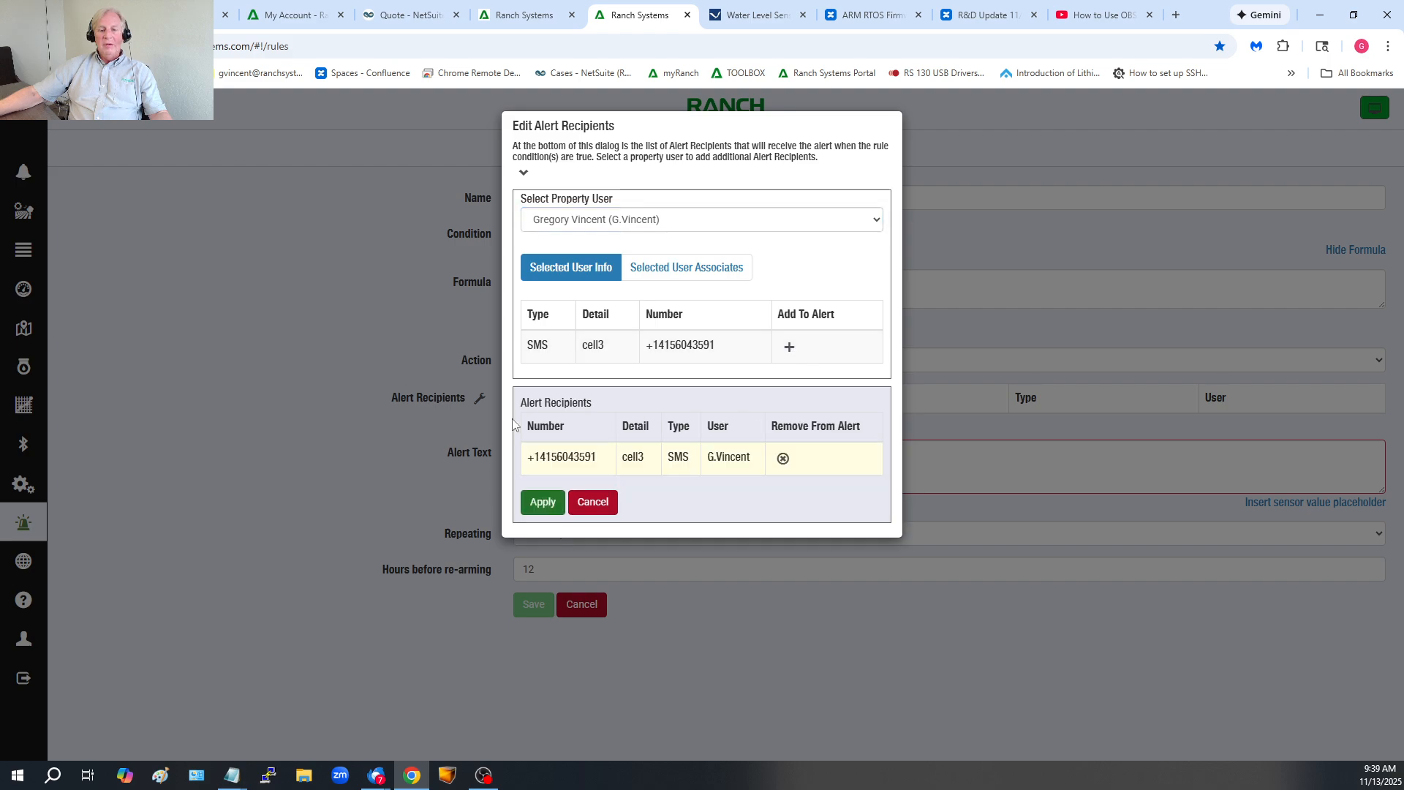
Step: Add the selected user's existing associate to the alert recipients and create another associate user with a name and phone number
left_click(699, 270)
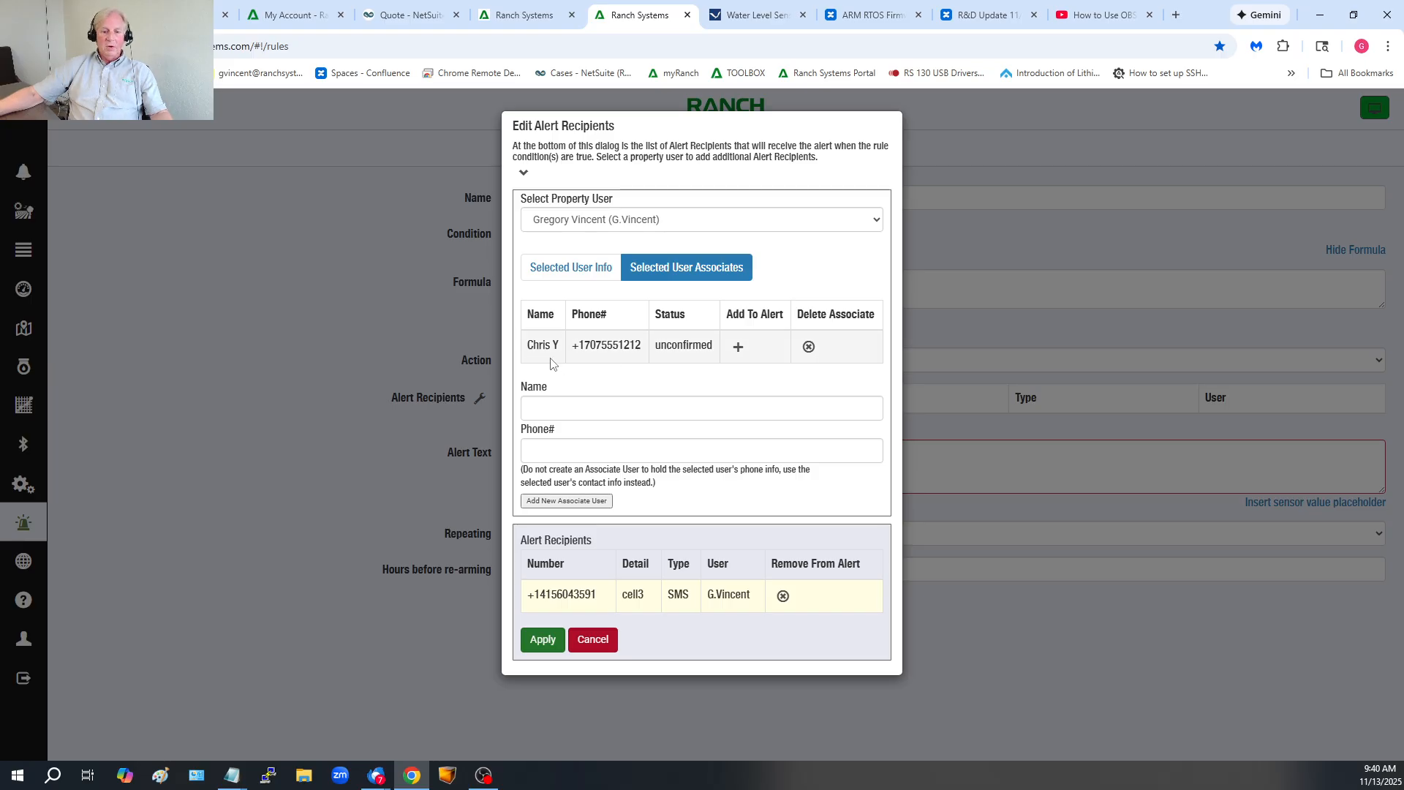
left_click(738, 348)
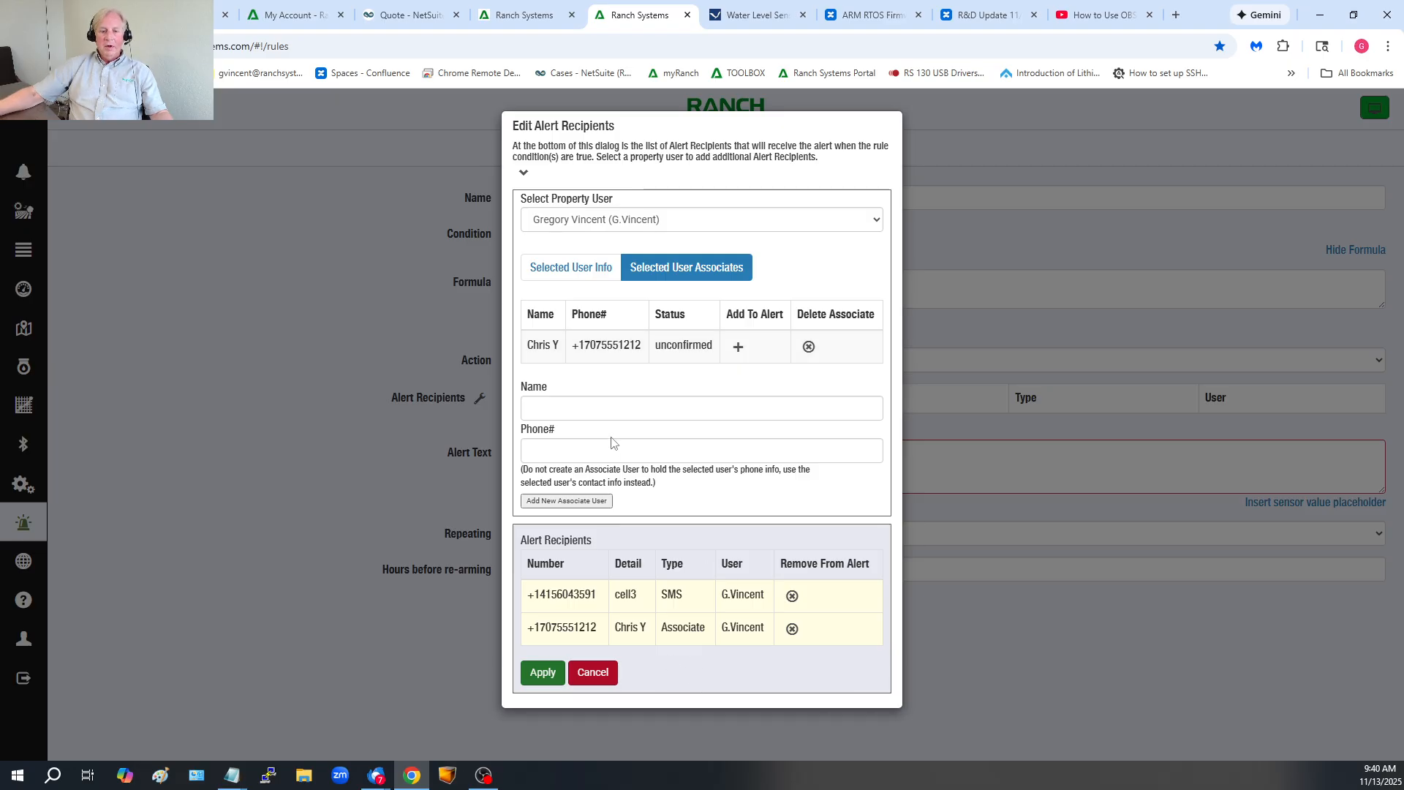
left_click(621, 410)
type("Tom B")
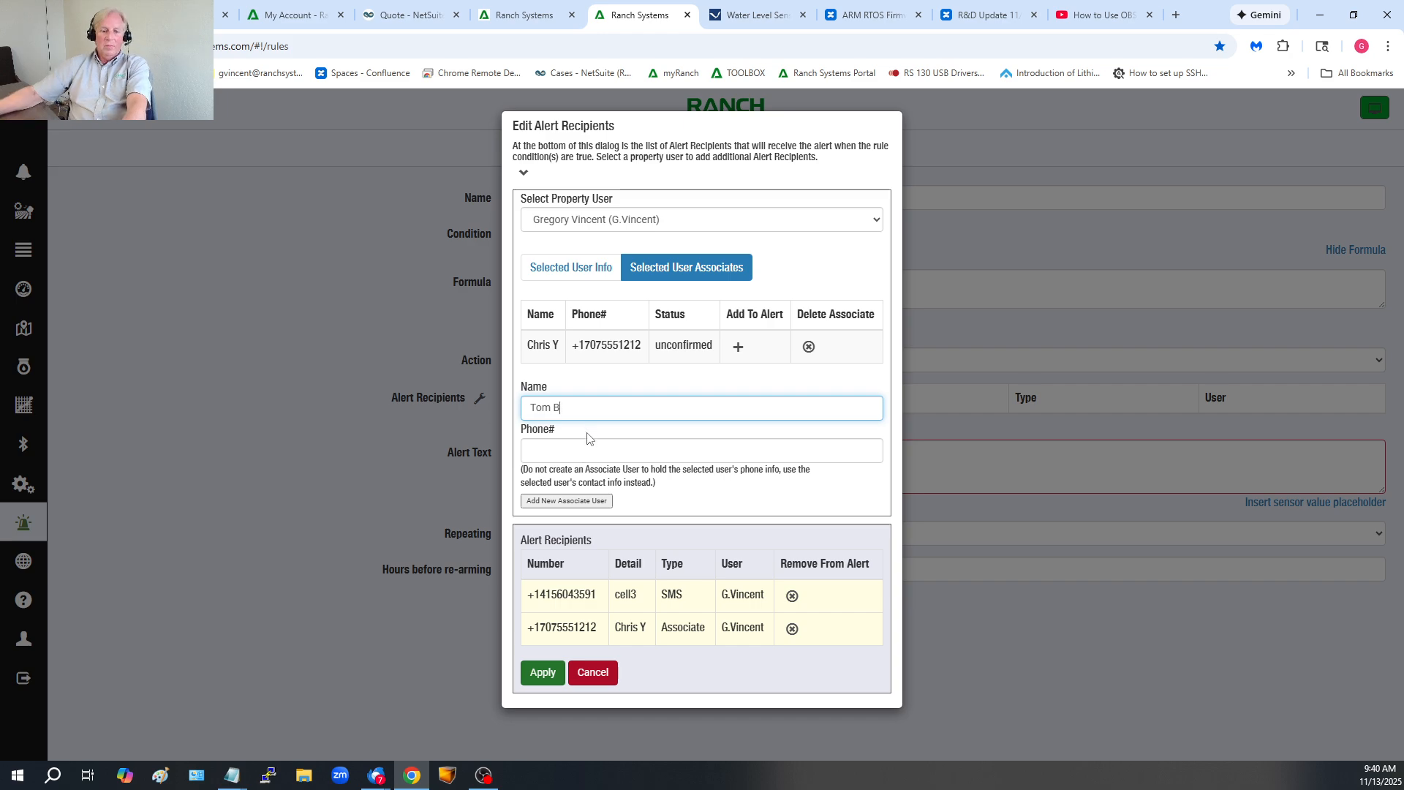
left_click(591, 452)
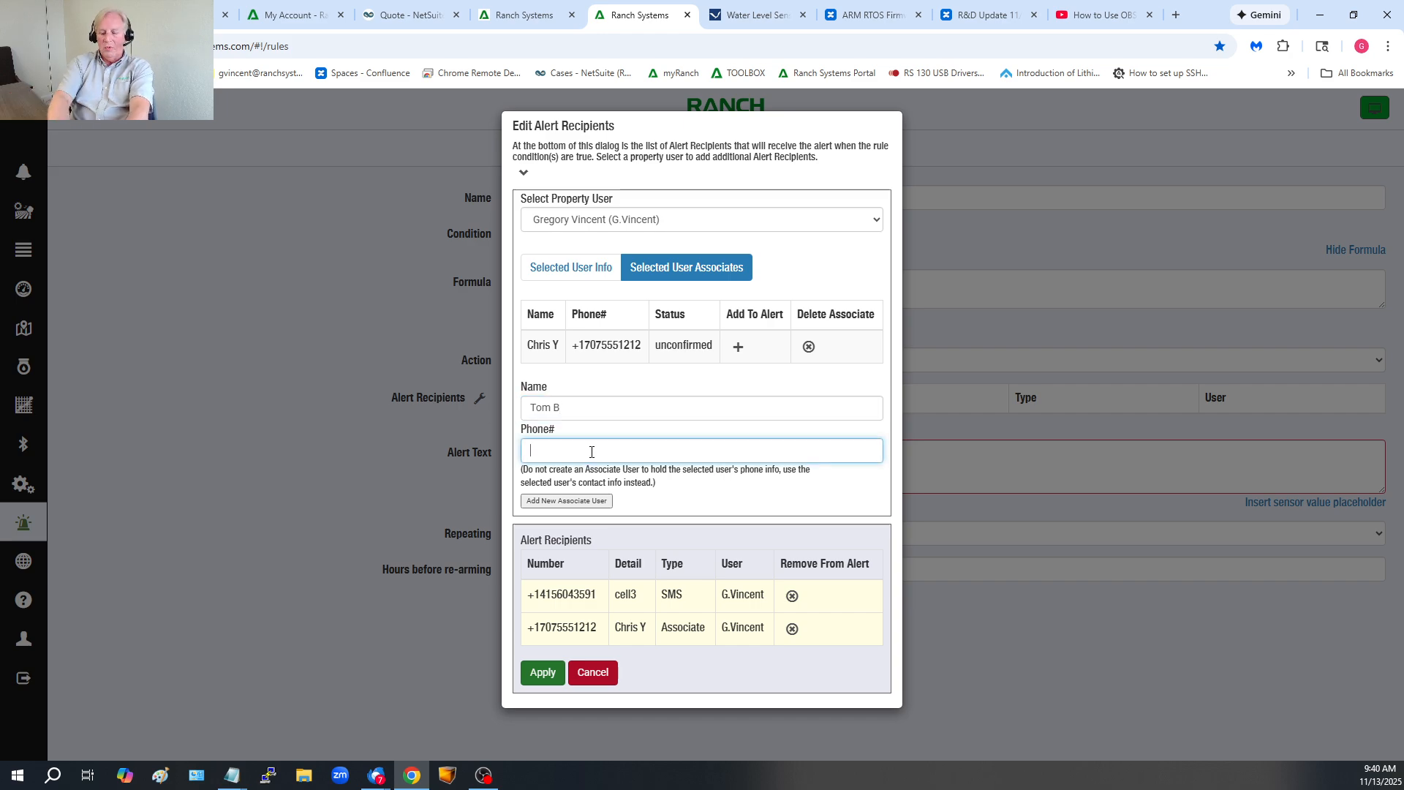
type("+1415")
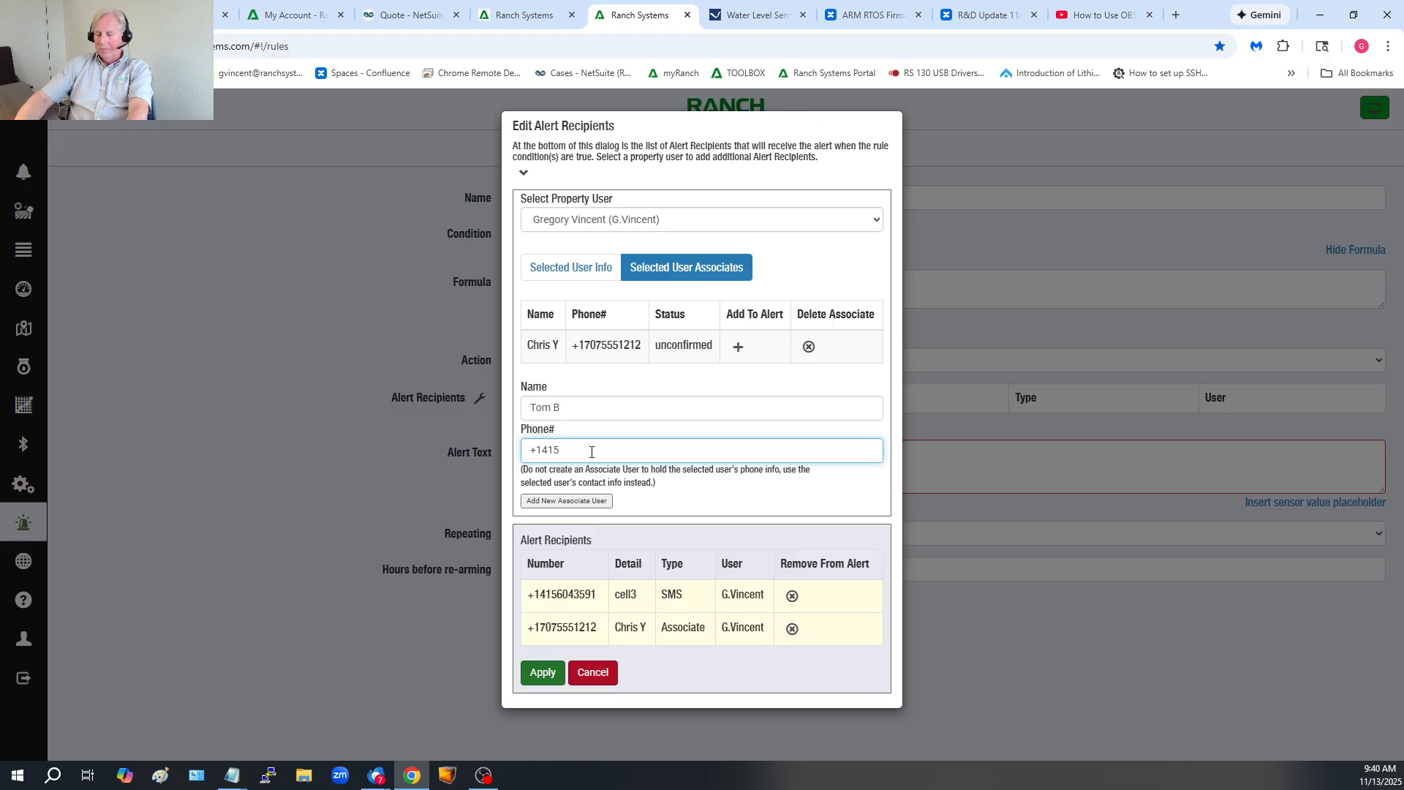
type("555")
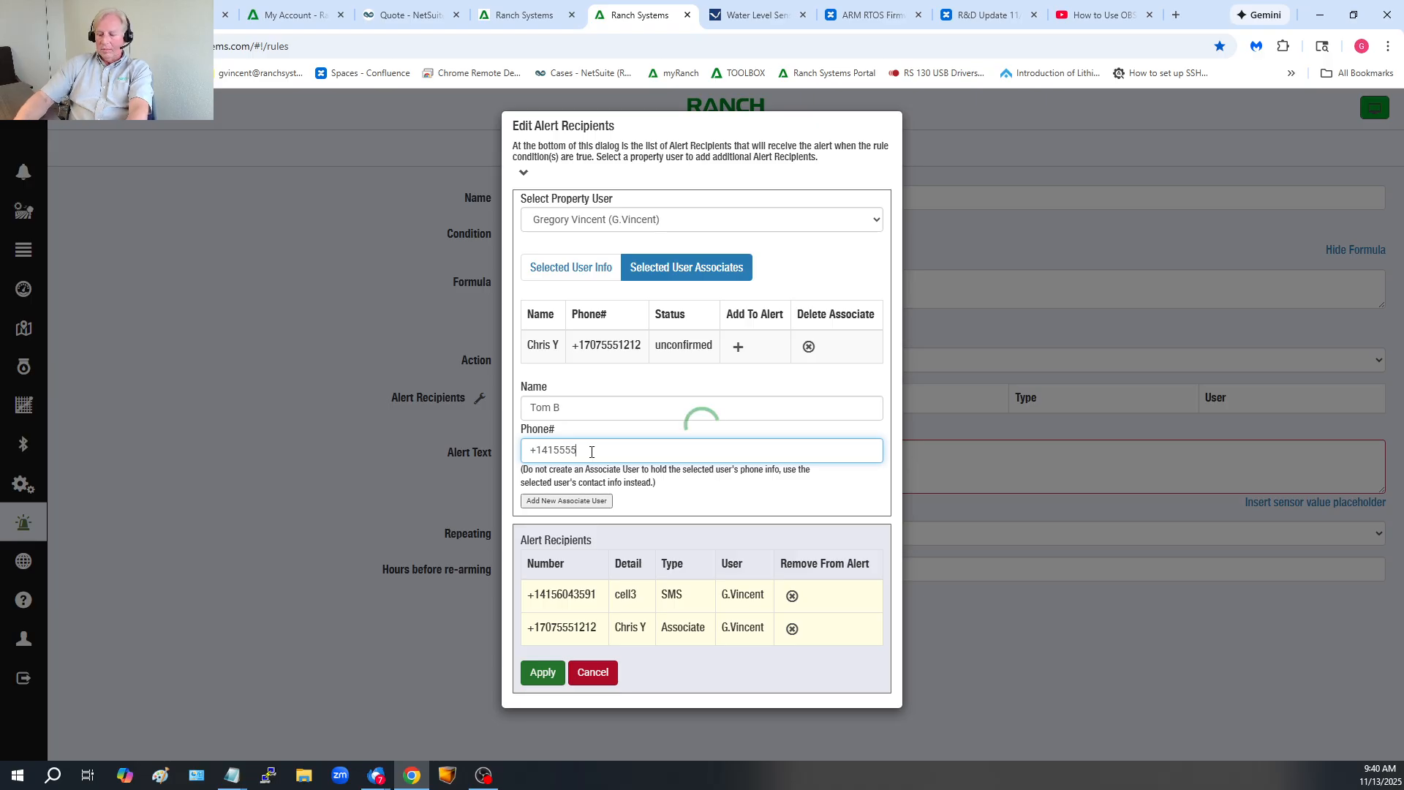
type("1212")
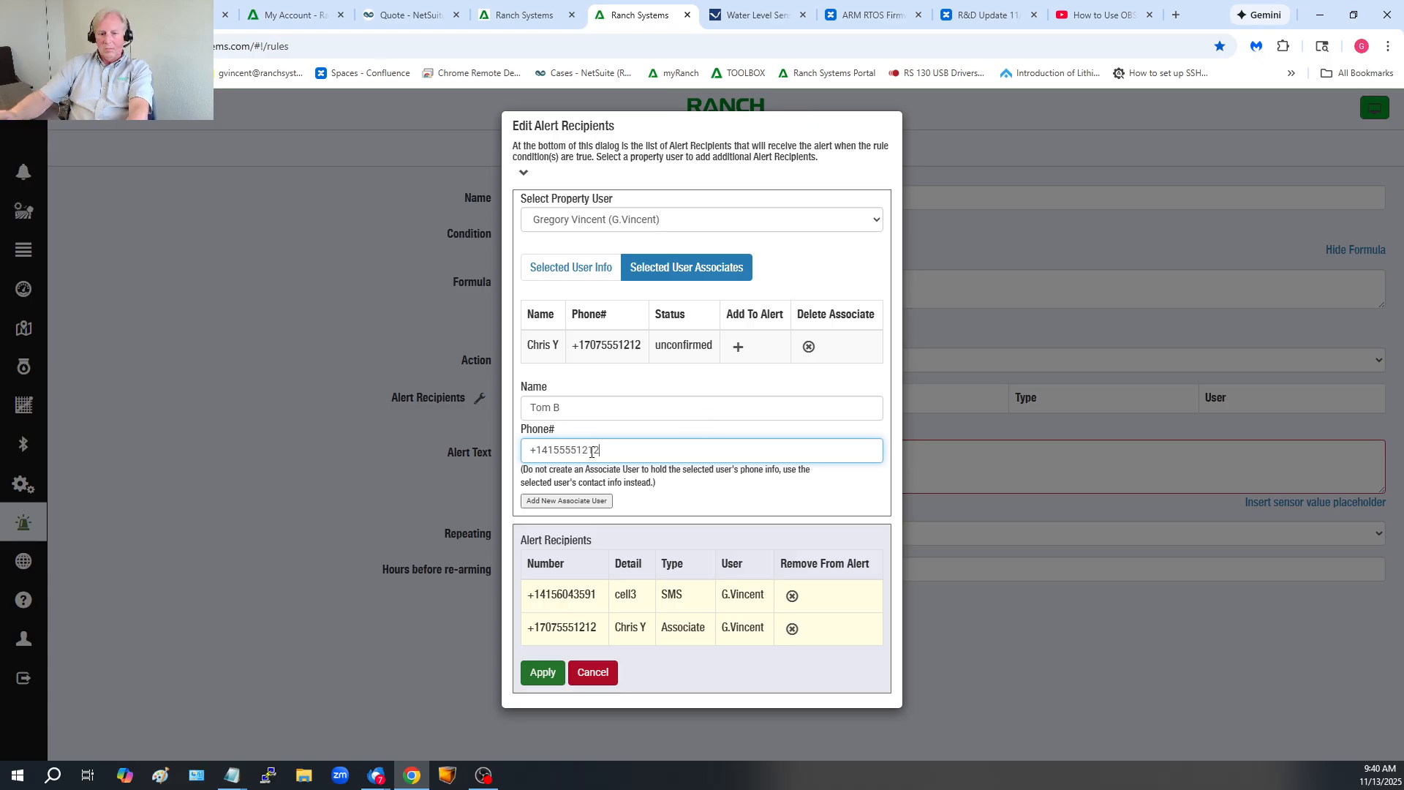
left_click(583, 504)
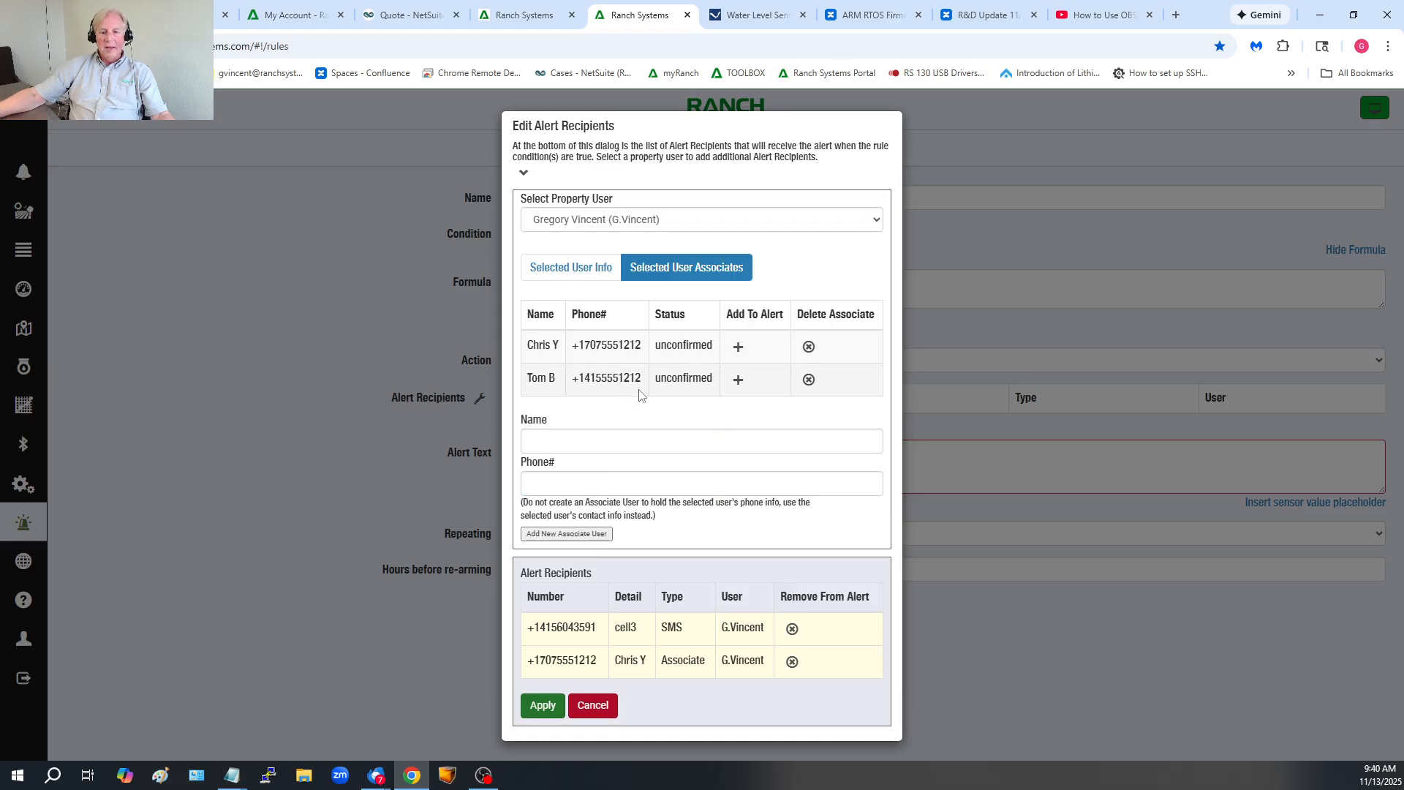
Step: Add the newly created second associate to the alert recipients and apply the recipient list to the rule
left_click(738, 381)
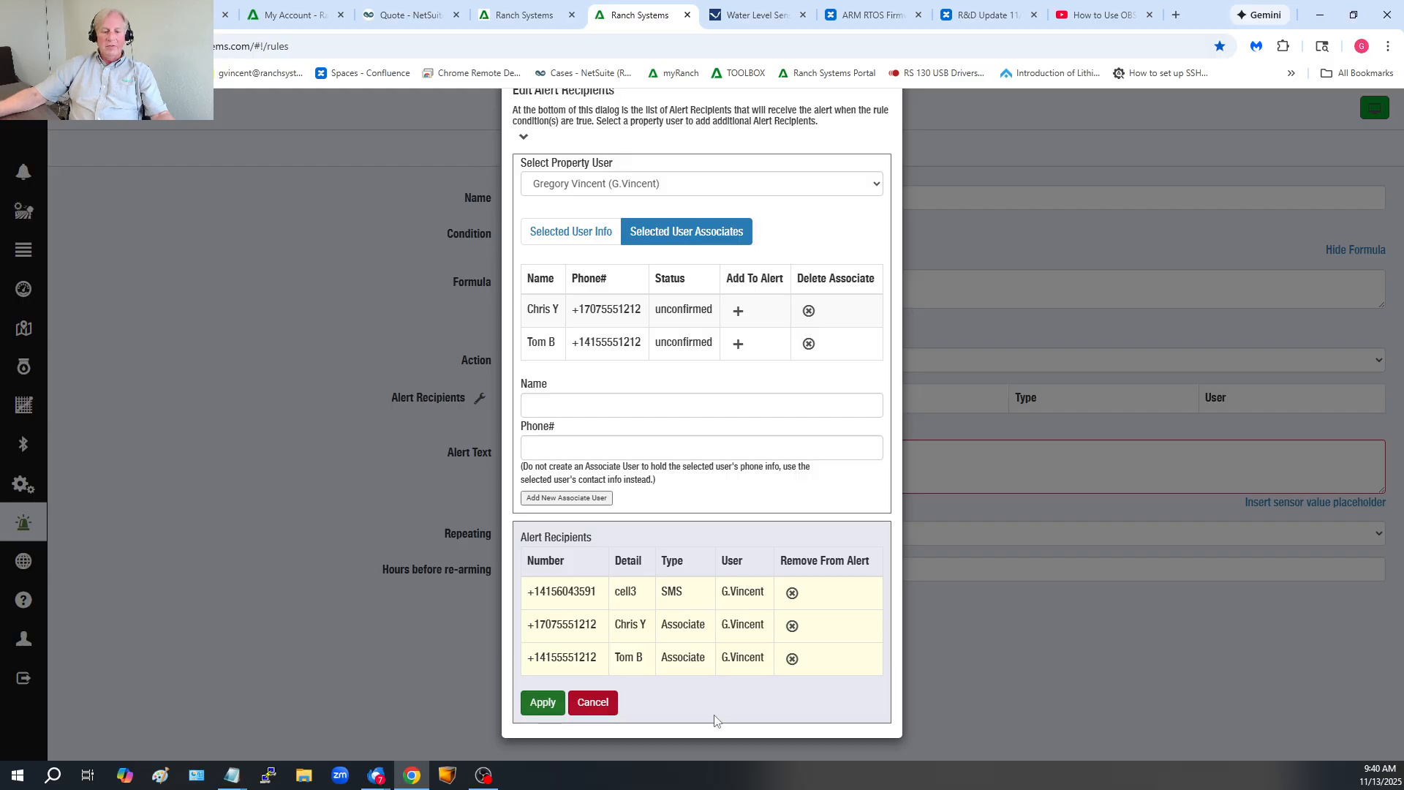
left_click(541, 704)
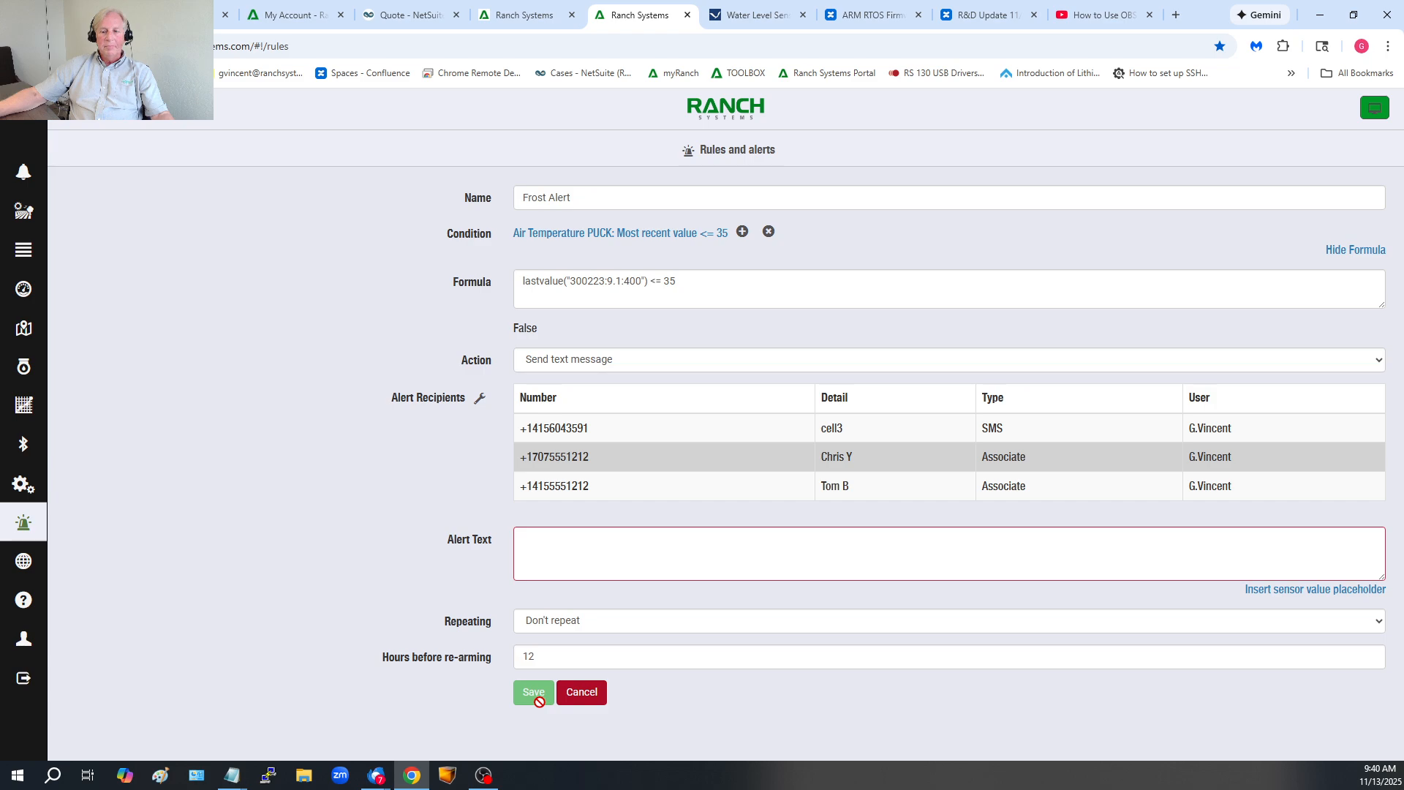
Step: Enter "The temperature at Office is" as the rule's alert text
scroll(325, 332, "down", 1)
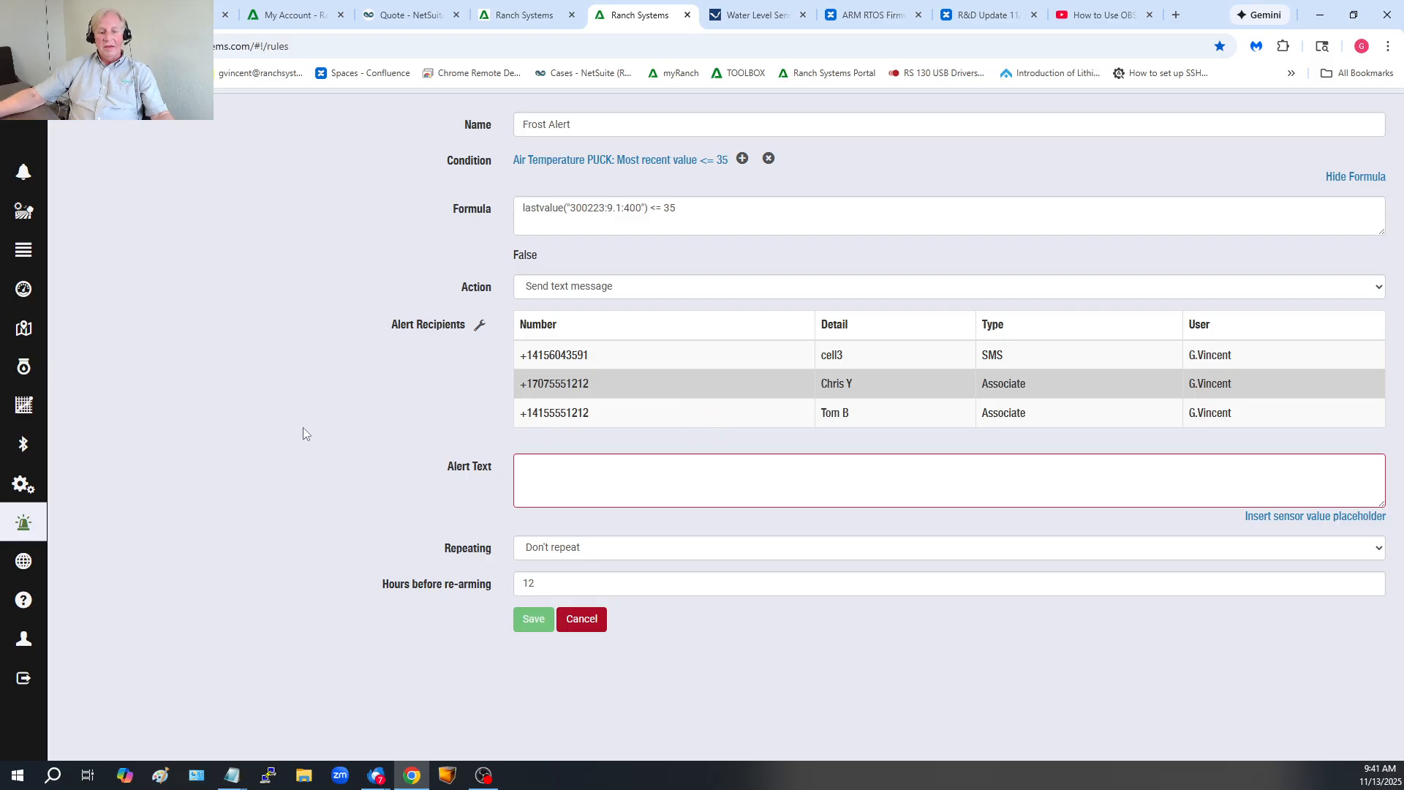
left_click(572, 466)
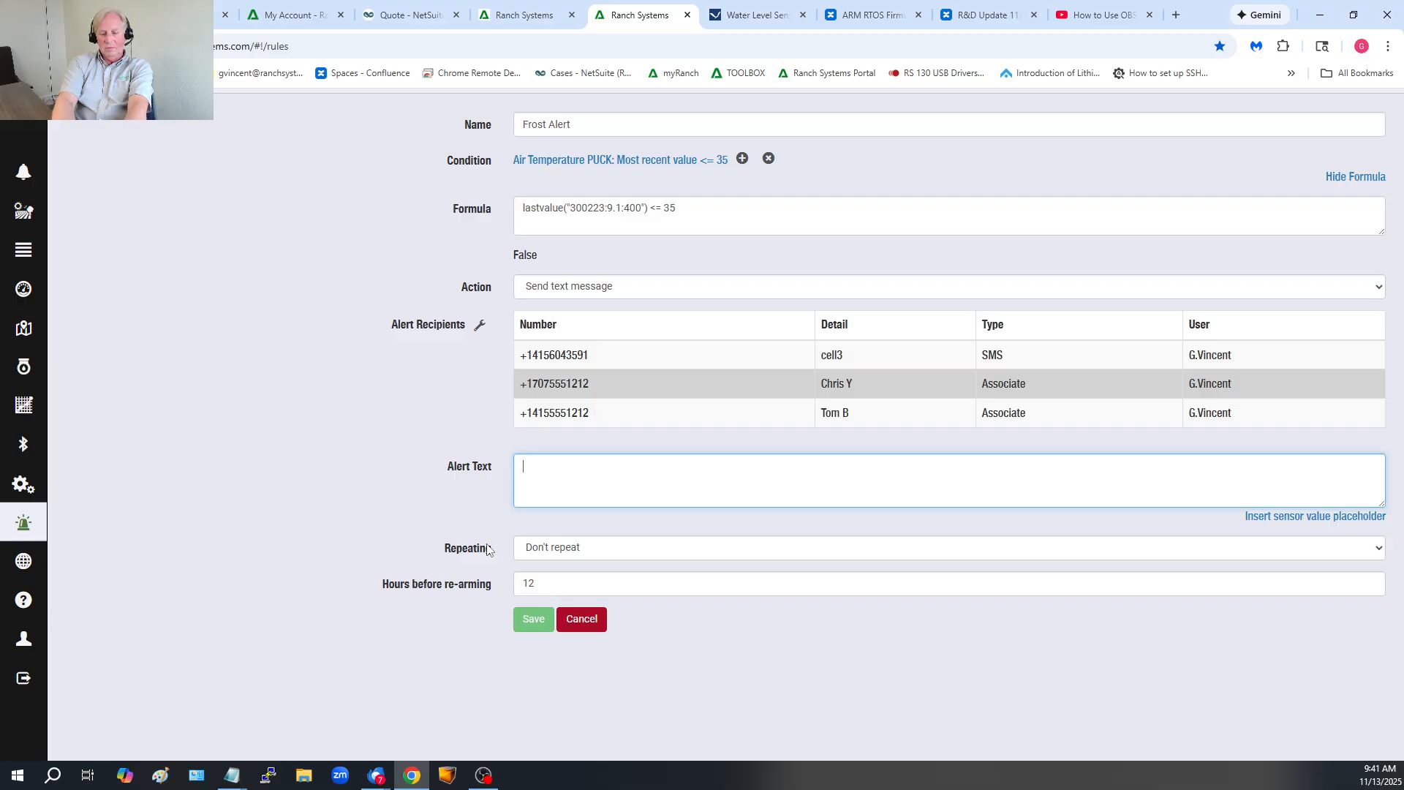
type("The tem")
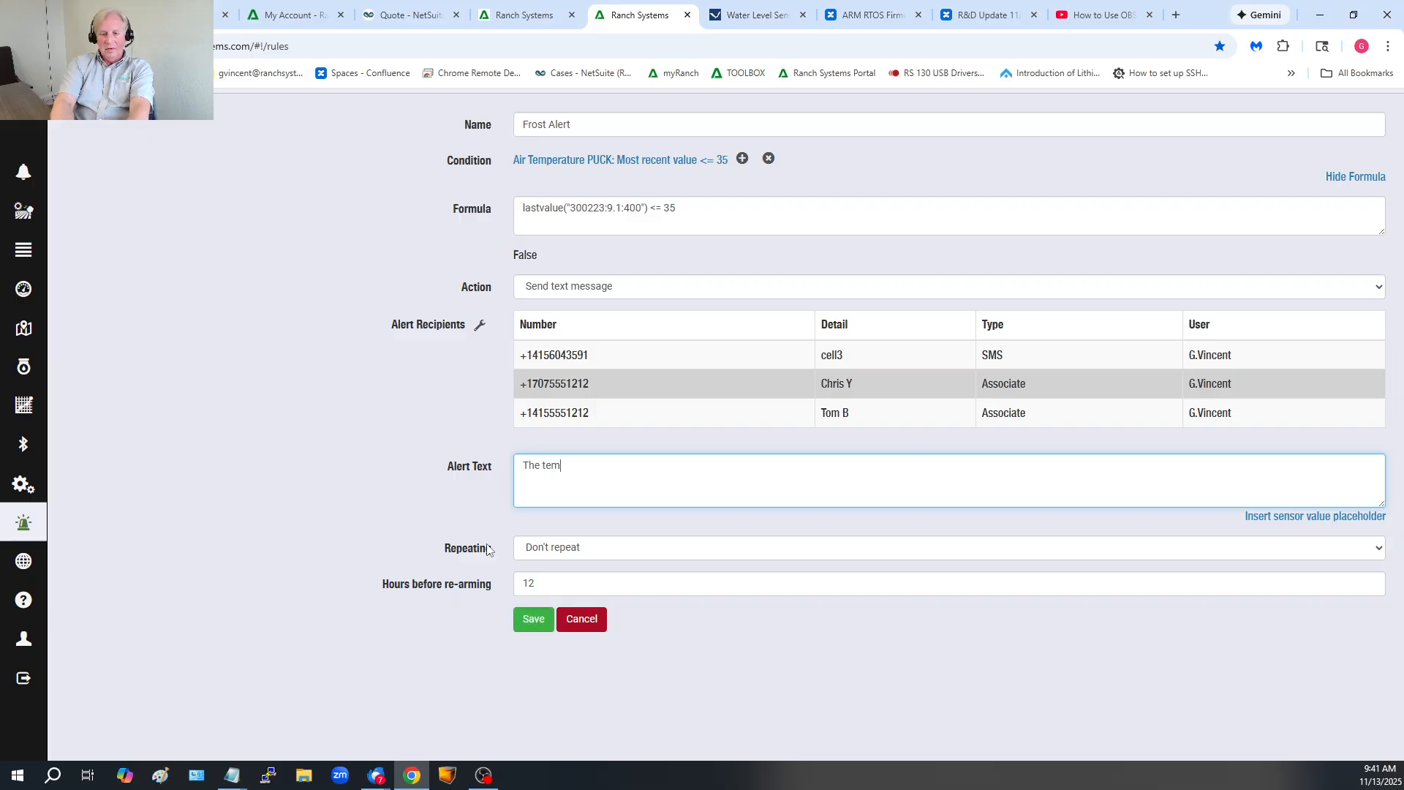
type("perta")
key("BackSpace")
type("ature ")
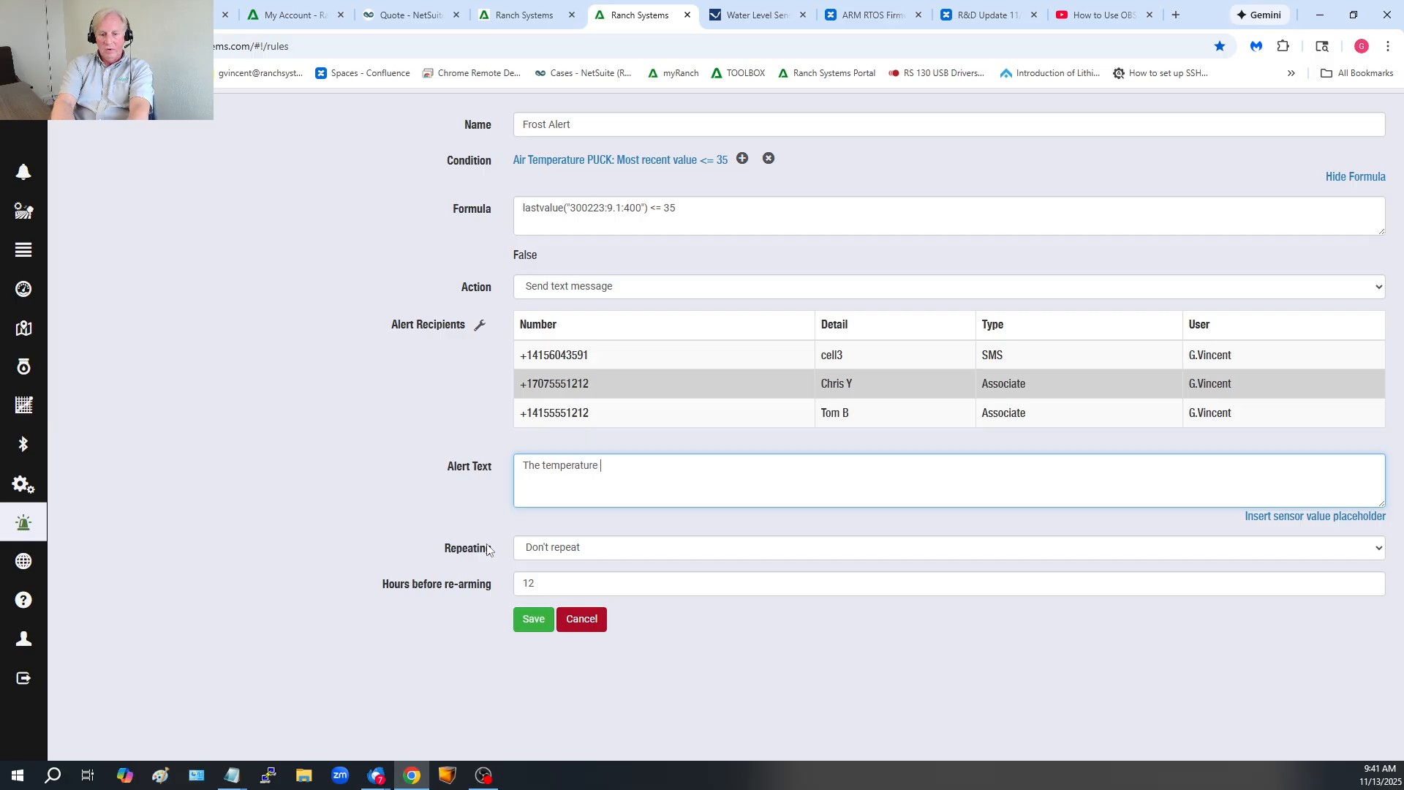
type("at Offi")
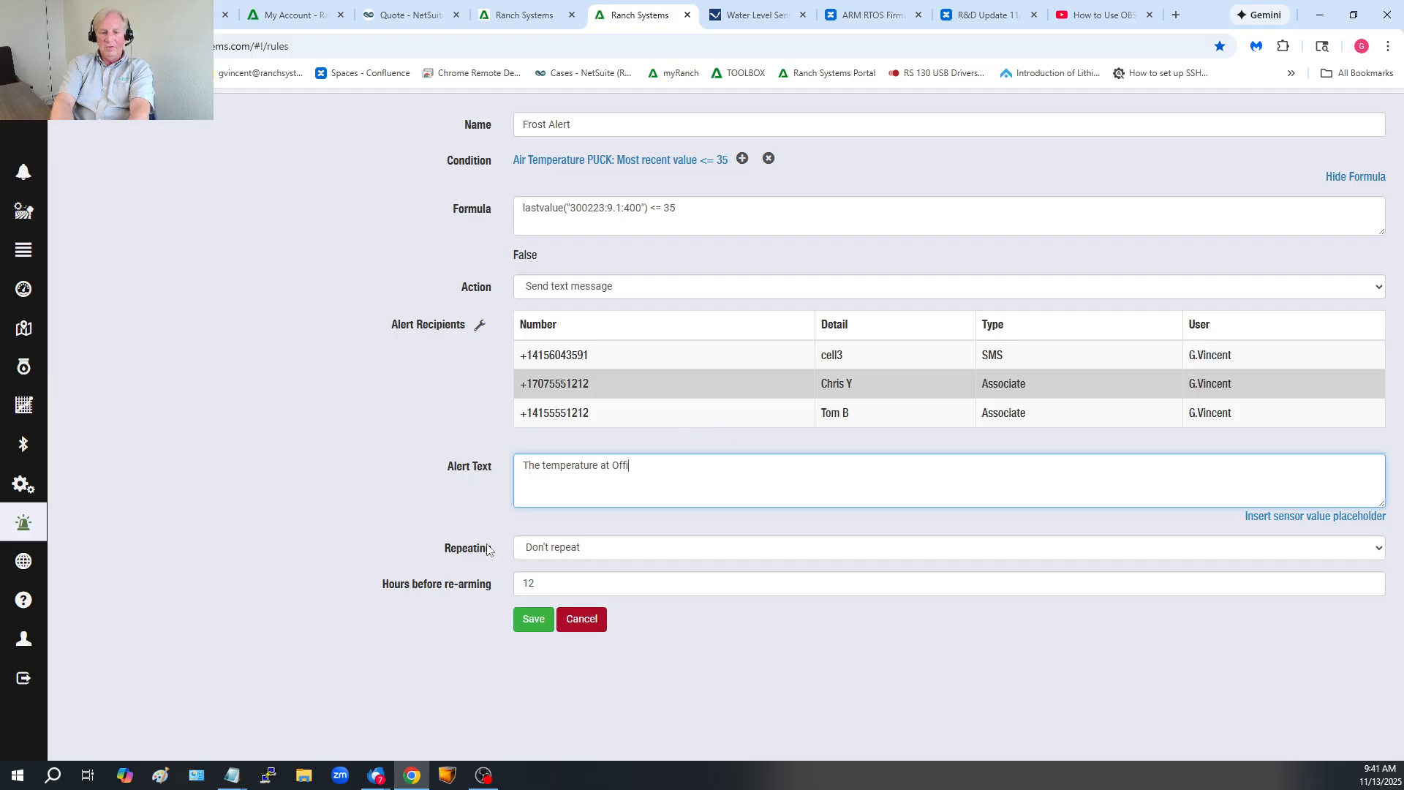
type("ce is")
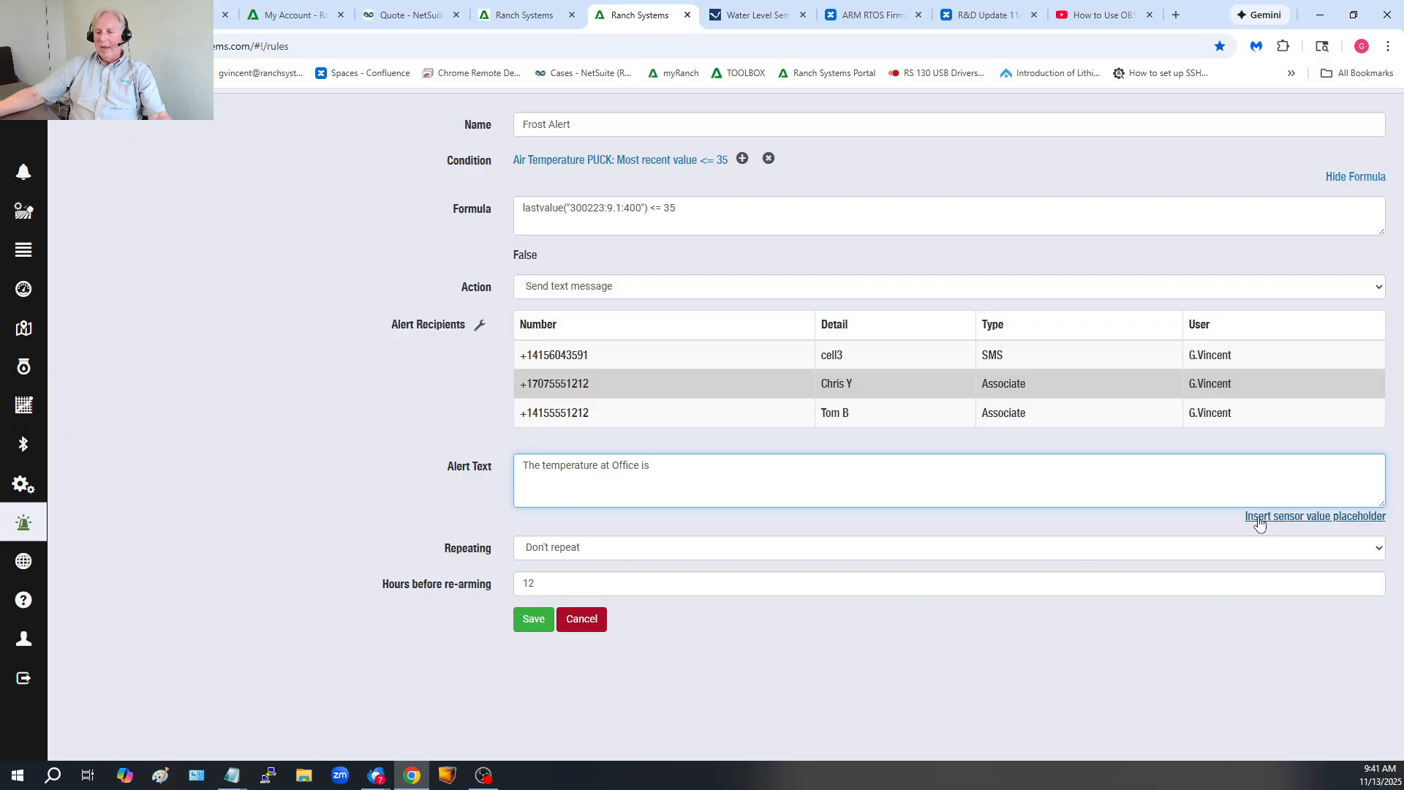
Step: Insert the sensor value placeholder for Air Temperature PUCK (300223:9.1:400) at the end of the alert text
left_click(1342, 517)
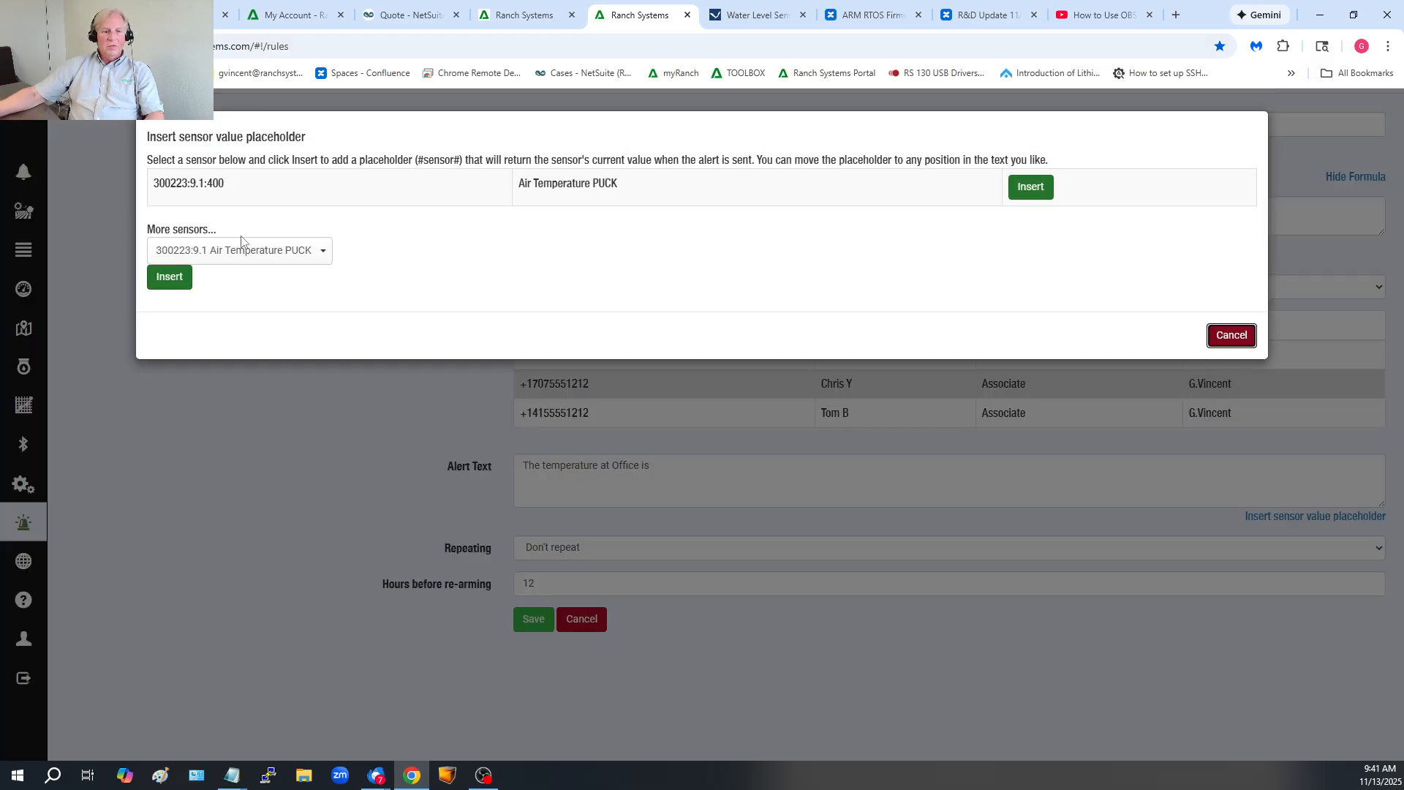
left_click(1032, 187)
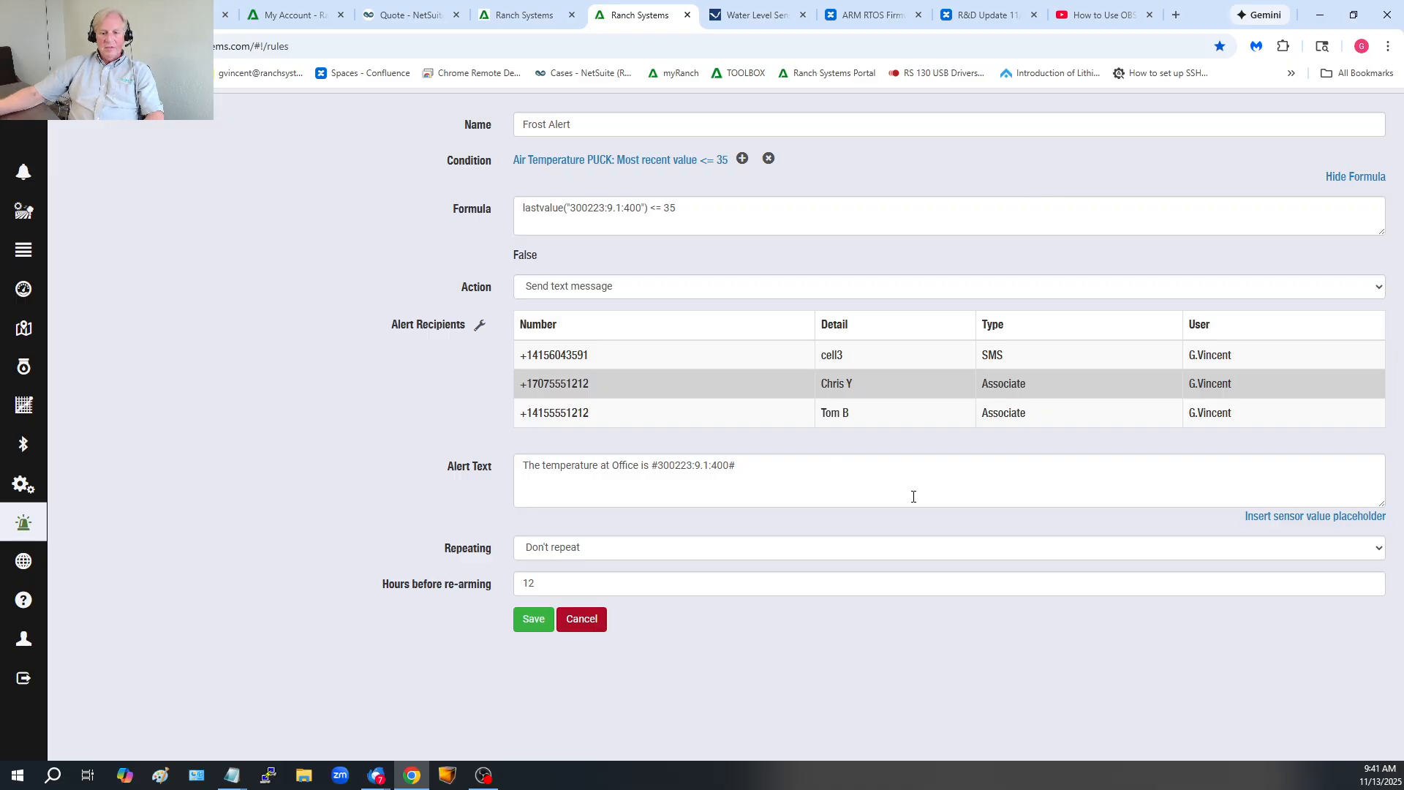
left_click_drag(662, 482, 744, 488)
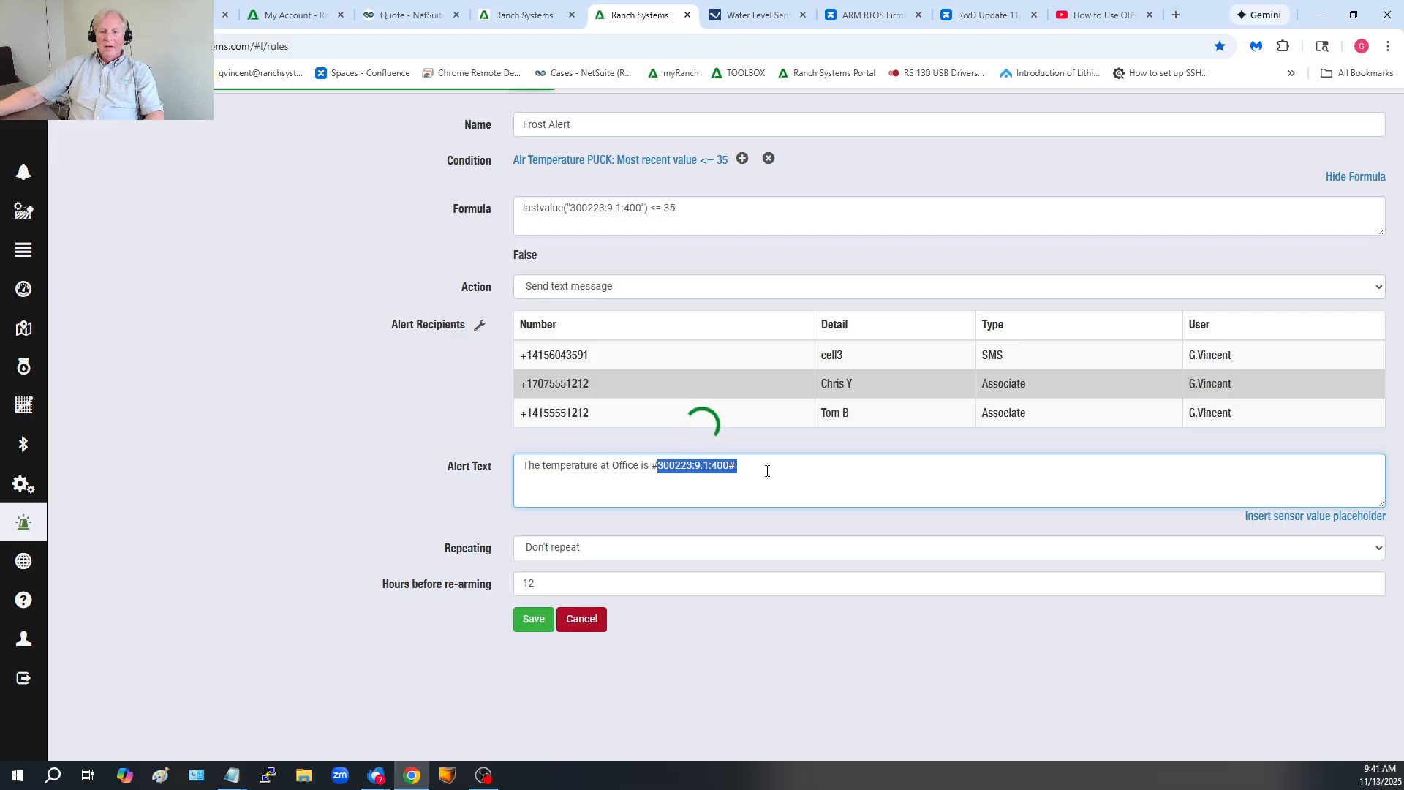
left_click(767, 471)
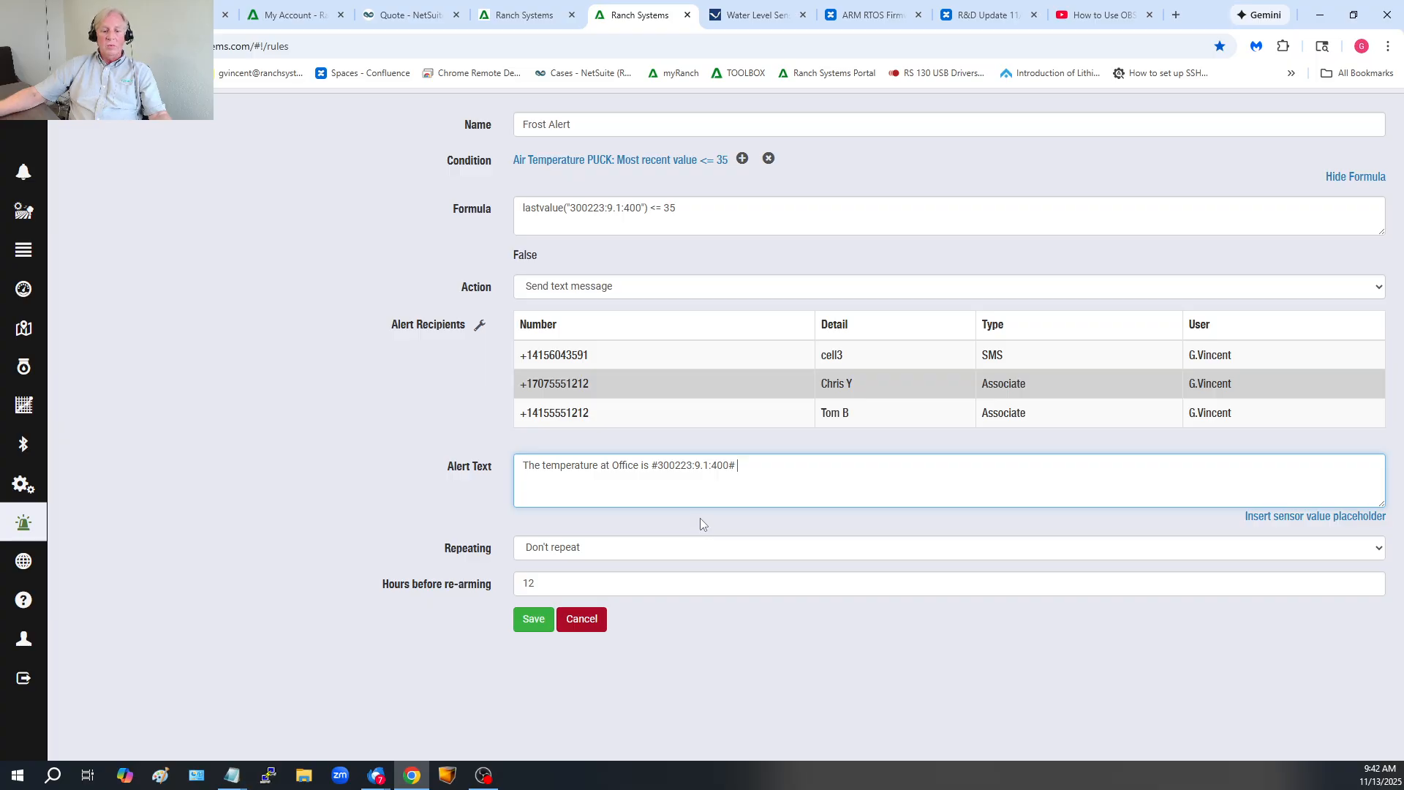
Step: Set the alert to repeat every 5 mins until confirmed, keep 12 hours before re-arming, and save the rule
left_click(646, 554)
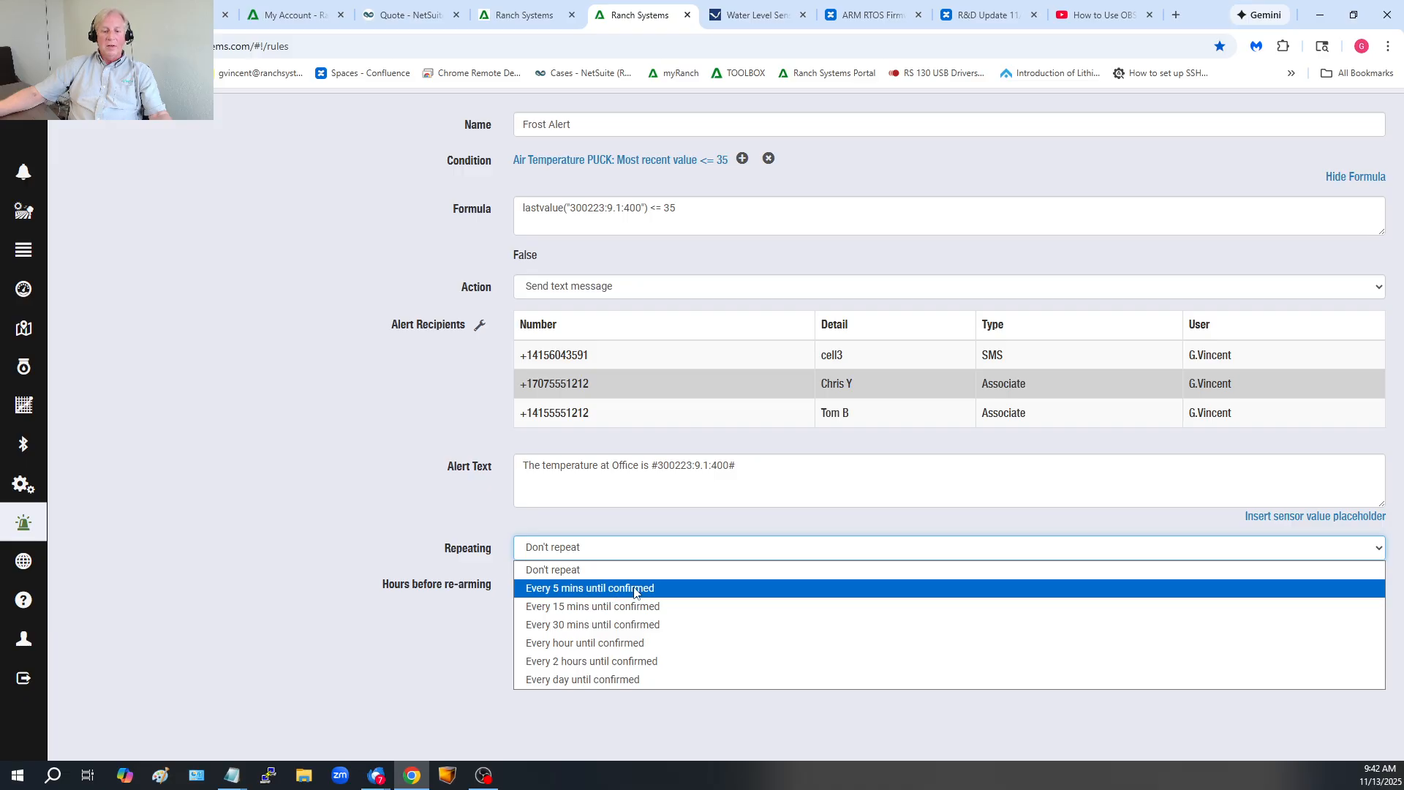
key("Escape")
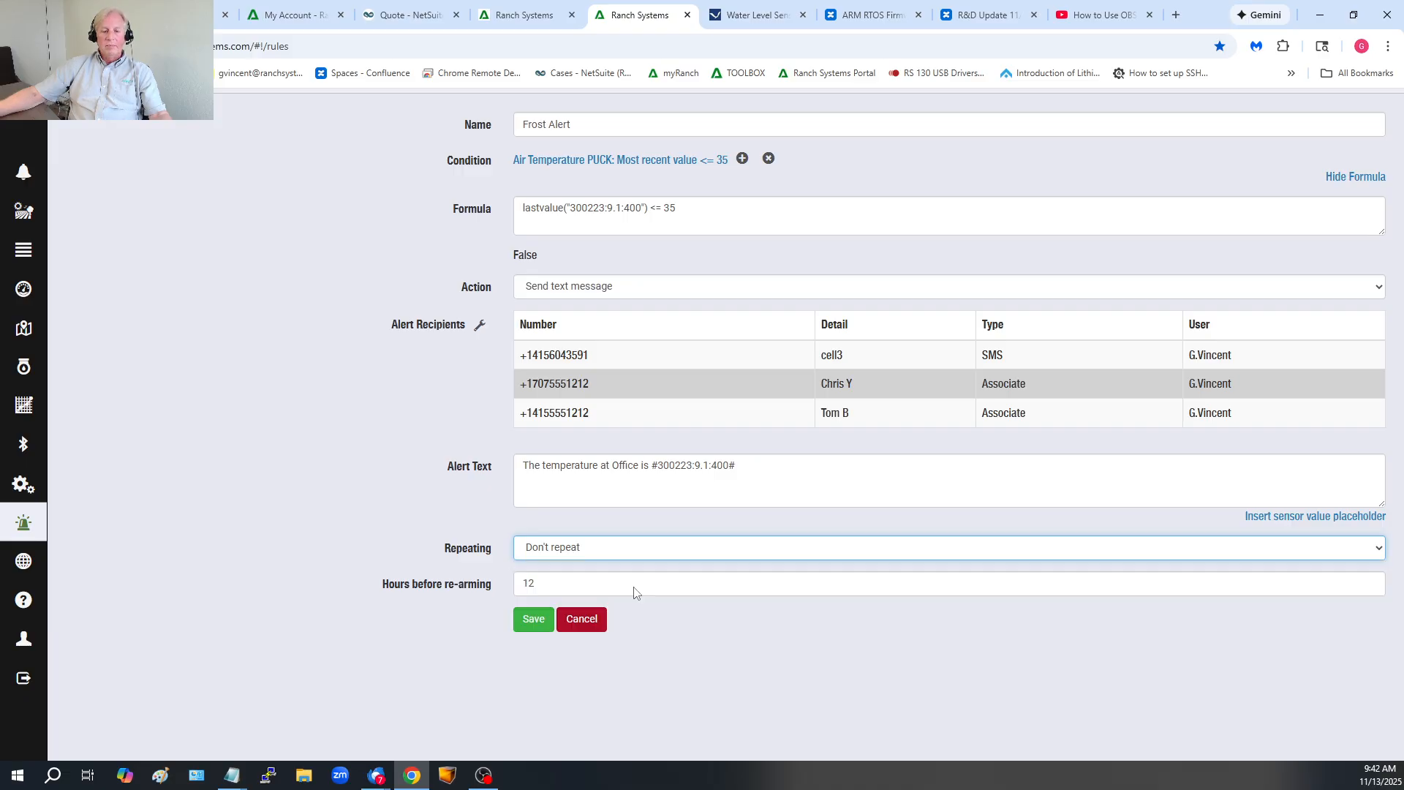
key("Down")
left_click_drag(563, 578, 506, 583)
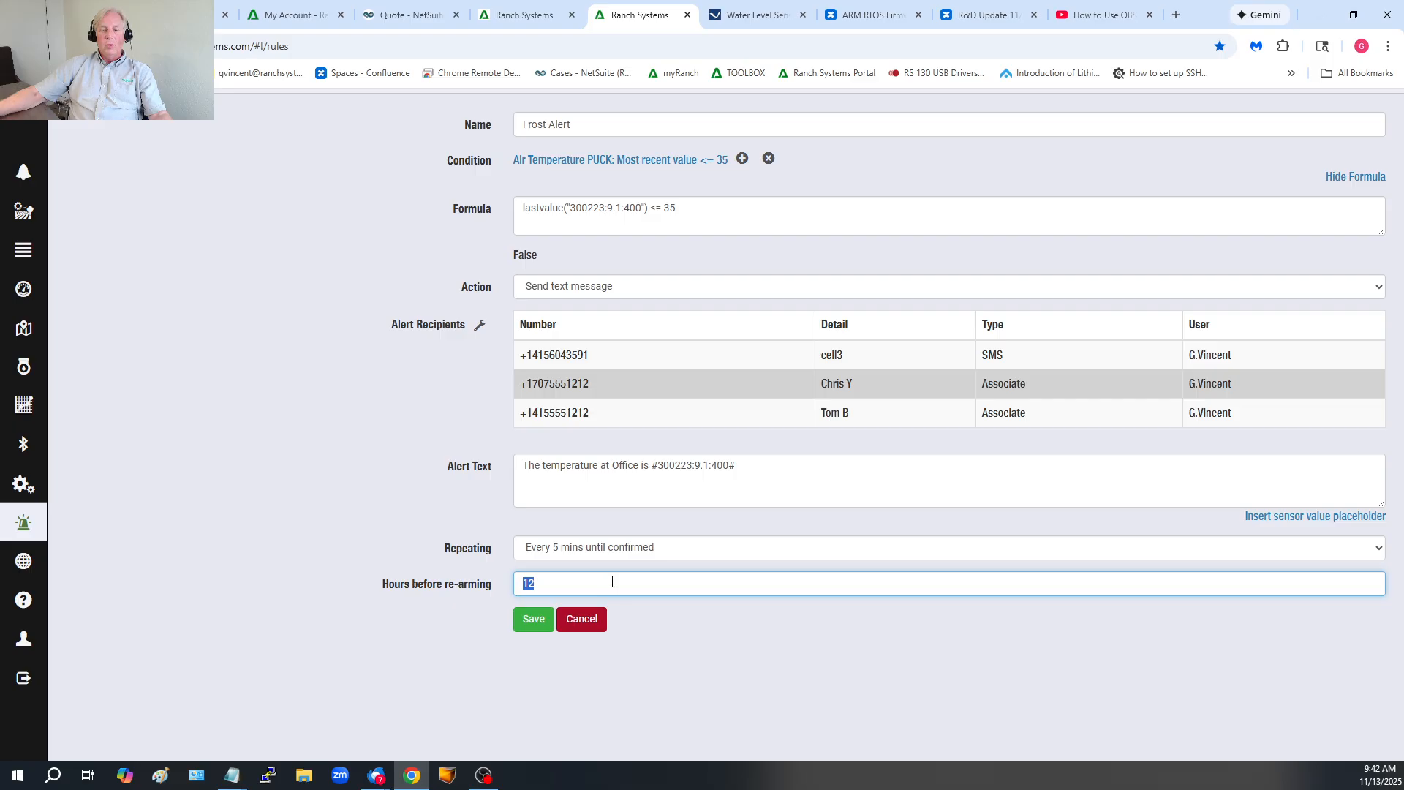
left_click(609, 583)
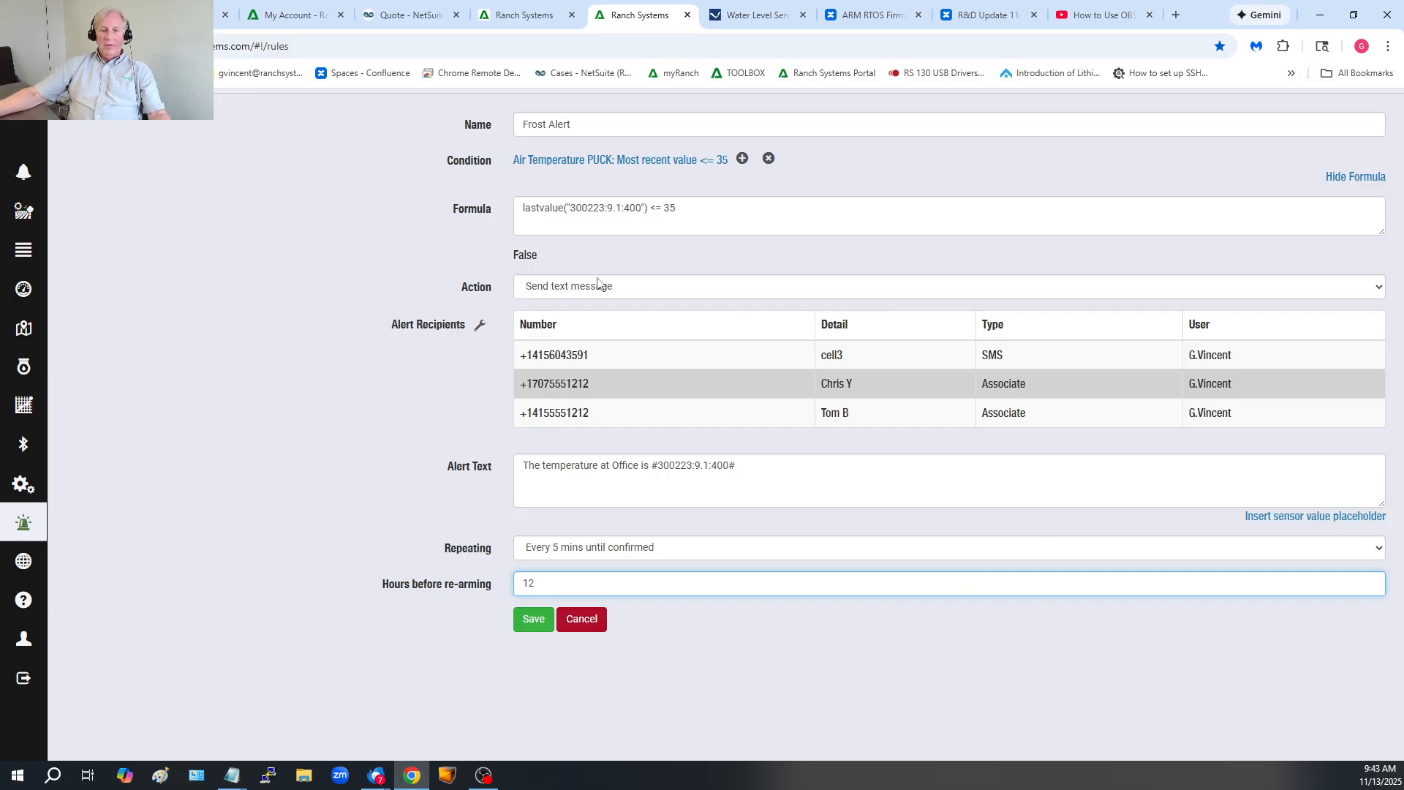
left_click(532, 621)
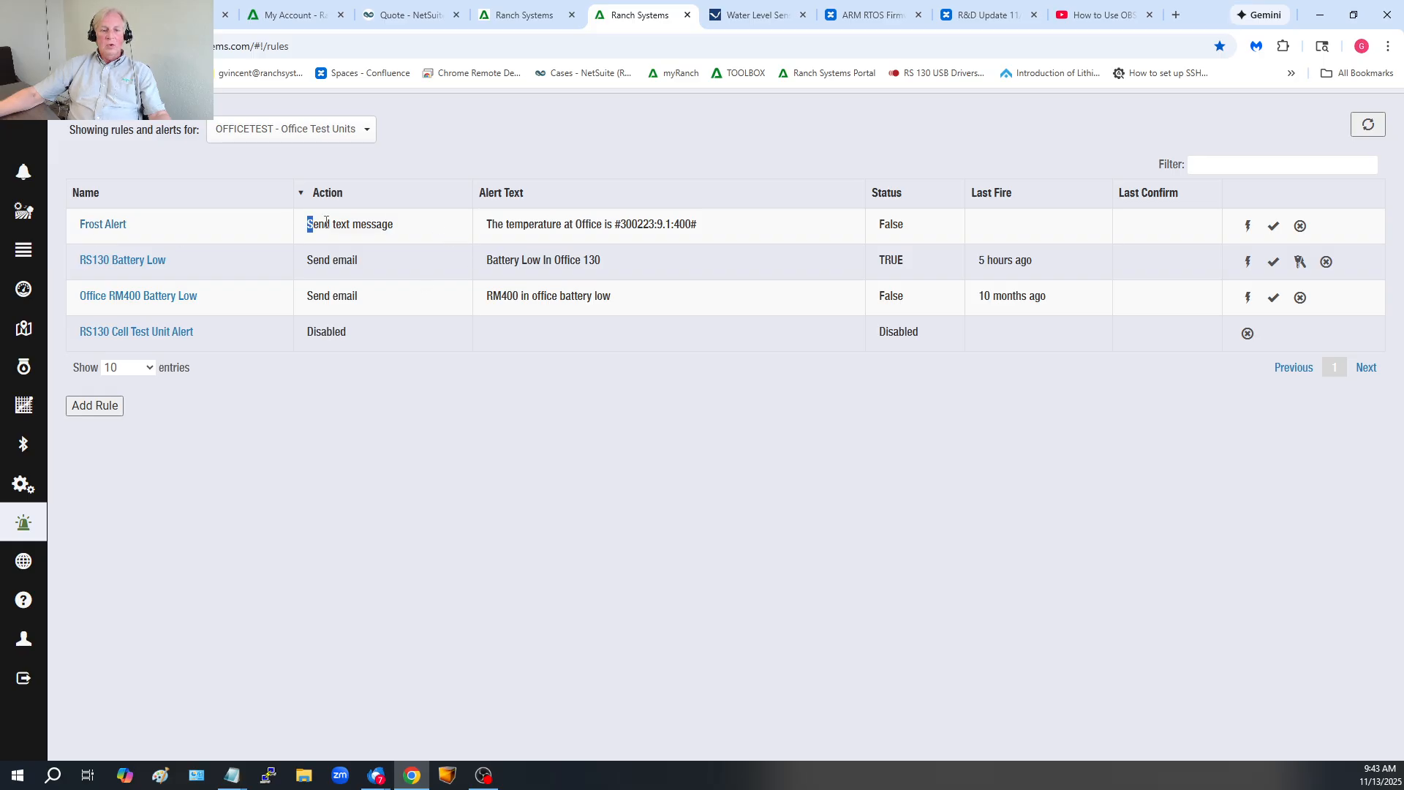
Step: Review the action and alert text of the Frost Alert entry in the rules list
left_click_drag(307, 224, 408, 235)
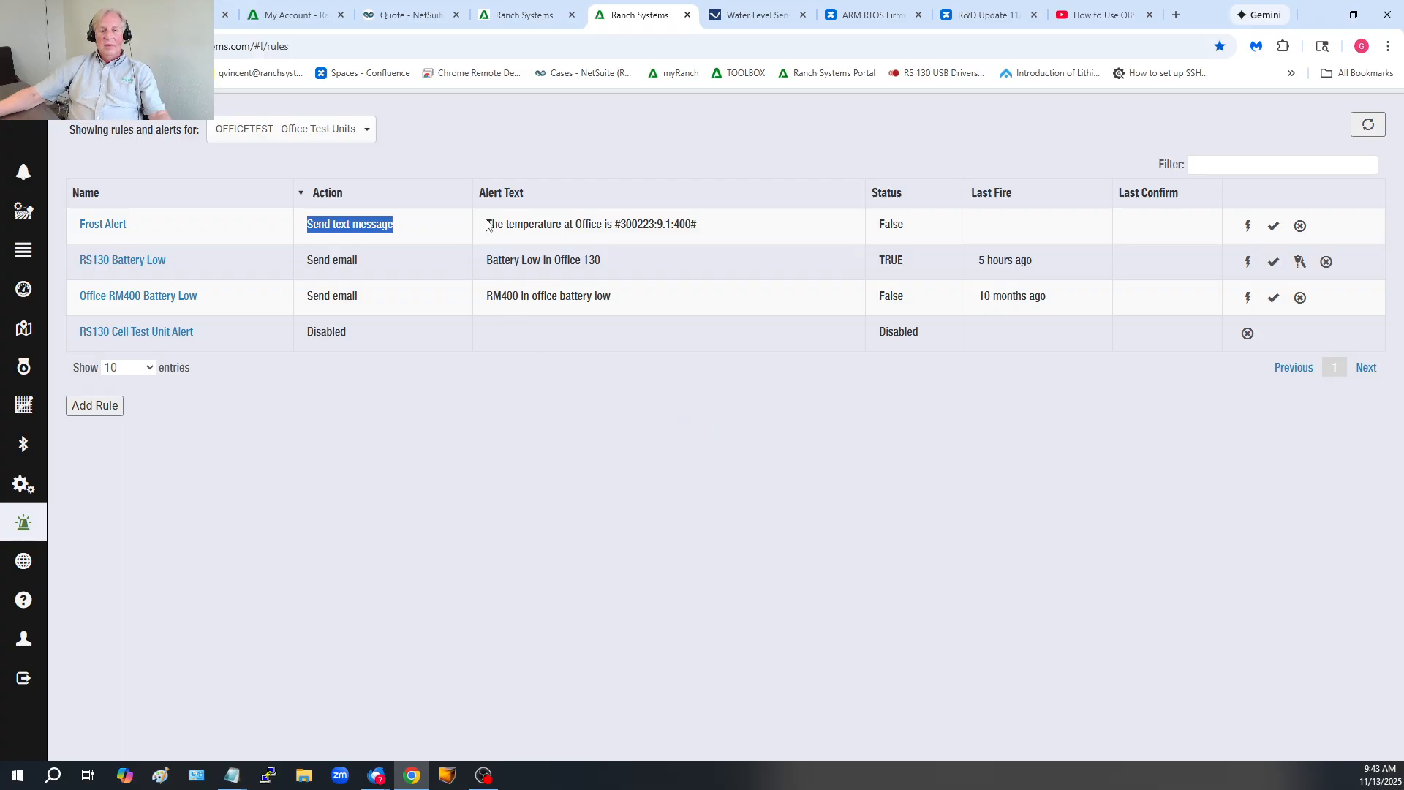
left_click_drag(489, 221, 745, 238)
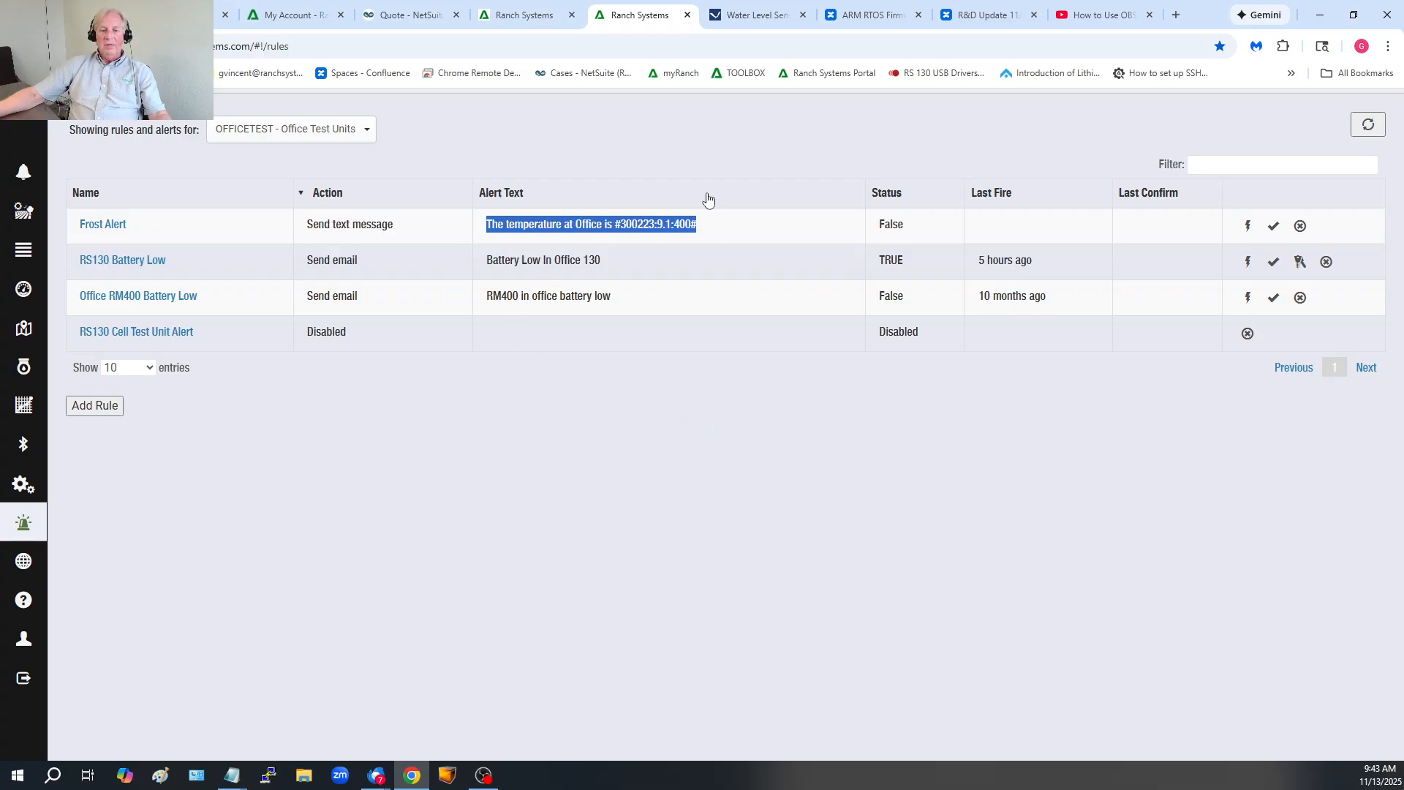
left_click(685, 148)
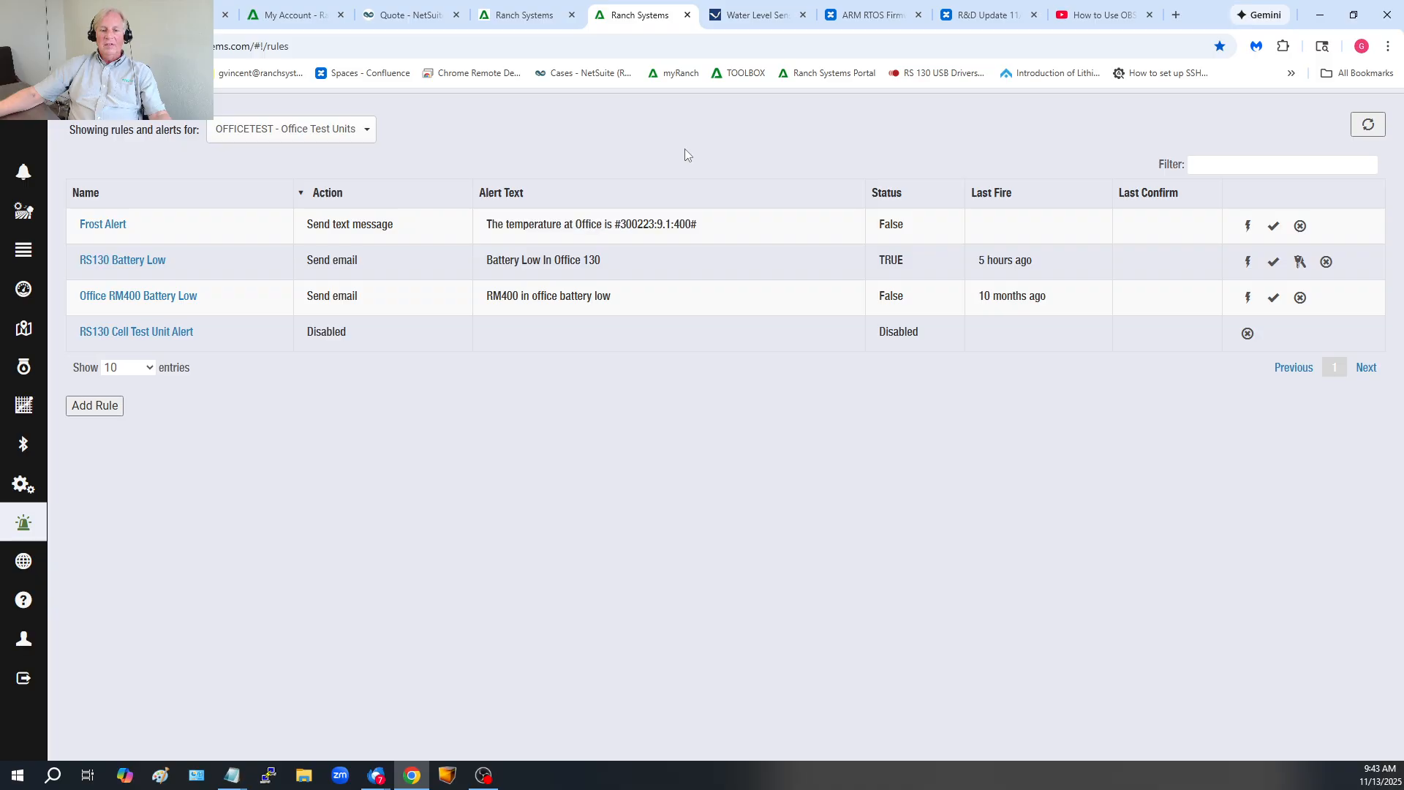